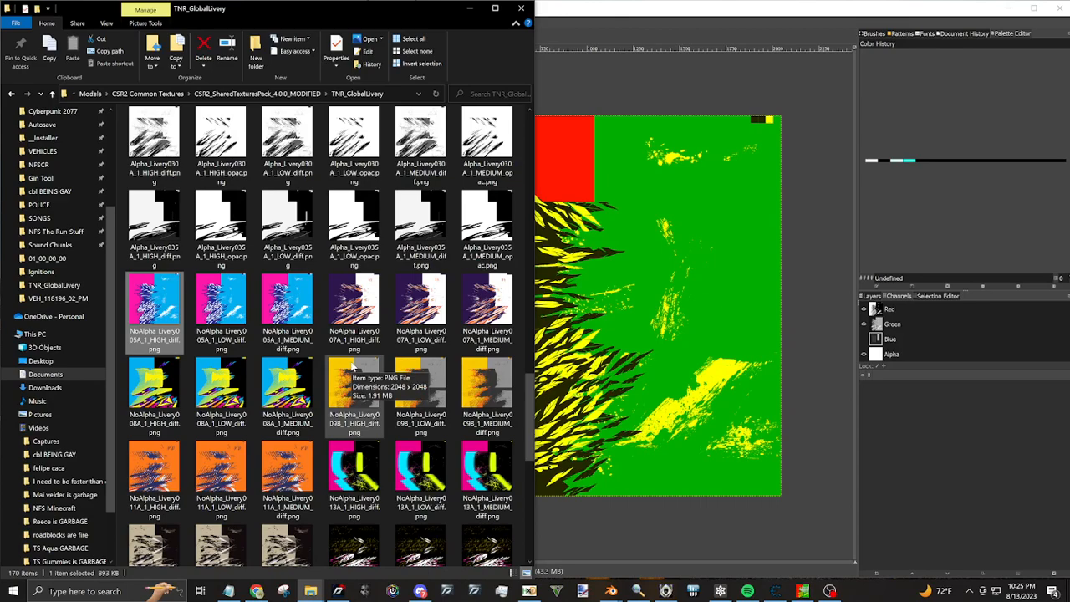
Select NoAlpha_Livery007A_1_HIGH_diff.png in the TNR_GlobalLivery folder and switch to the Blender window holding the Porsche Boxster Spyder model
click(369, 321)
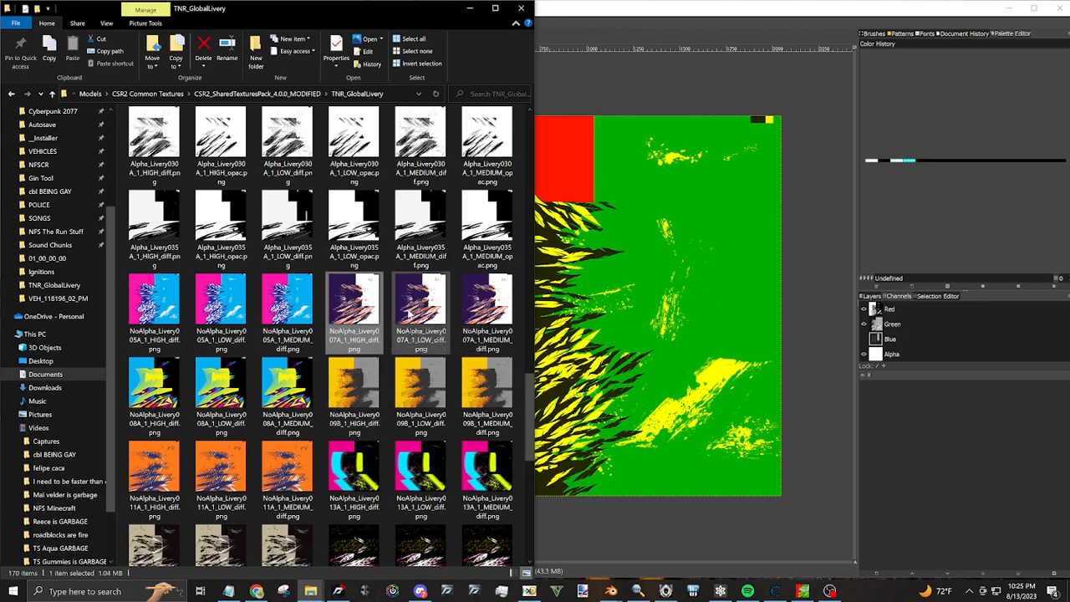
mouse_move(611, 590)
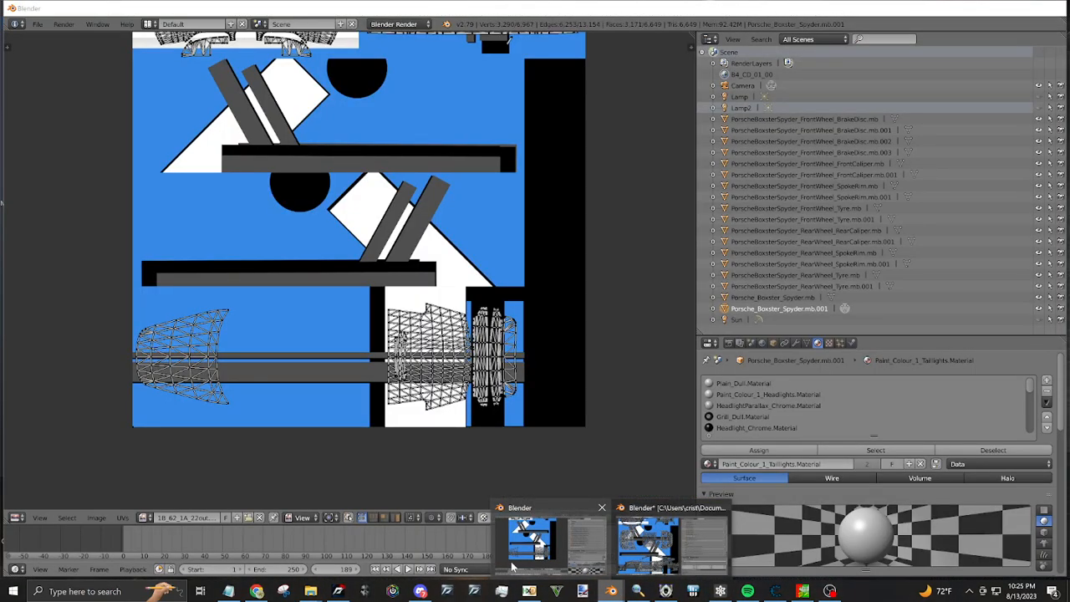
click(513, 558)
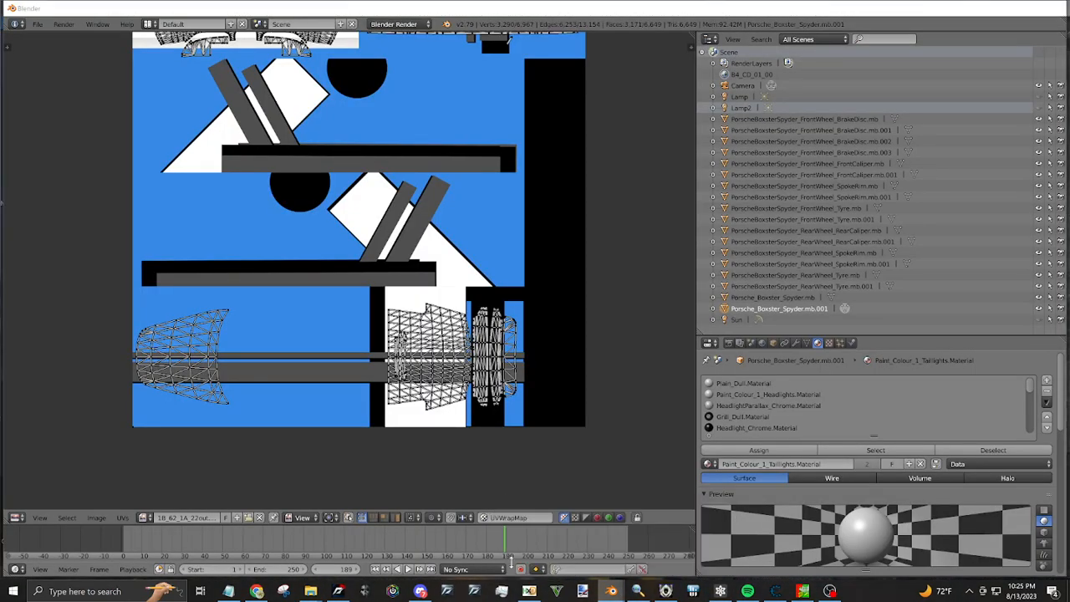
Merge the timeline area into the UV editor so that the Porsche's UV layout uses the full height
scroll(453, 449, down, 1)
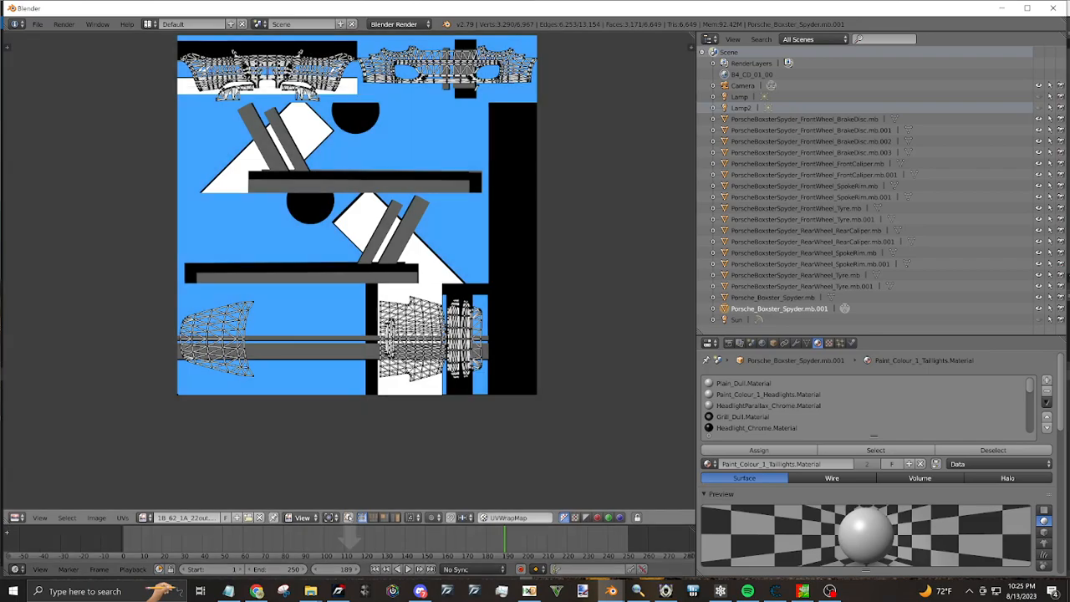
drag(7, 522, 25, 553)
click(17, 570)
click(48, 556)
drag(331, 370, 162, 412)
click(14, 569)
click(36, 488)
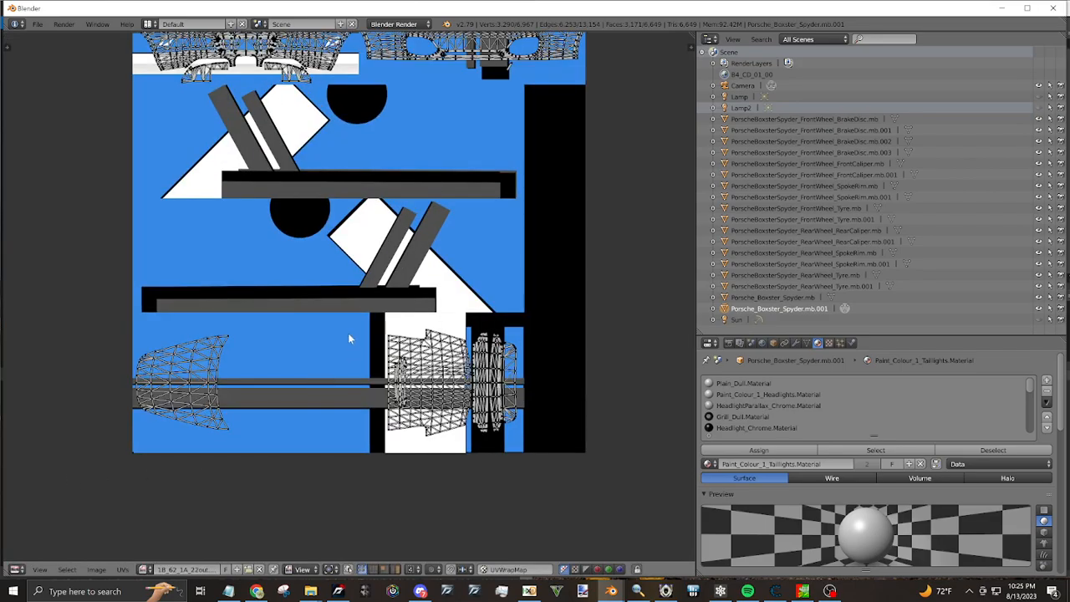
Check which UV maps are available for the Porsche body mesh
scroll(361, 392, down, 1)
click(500, 569)
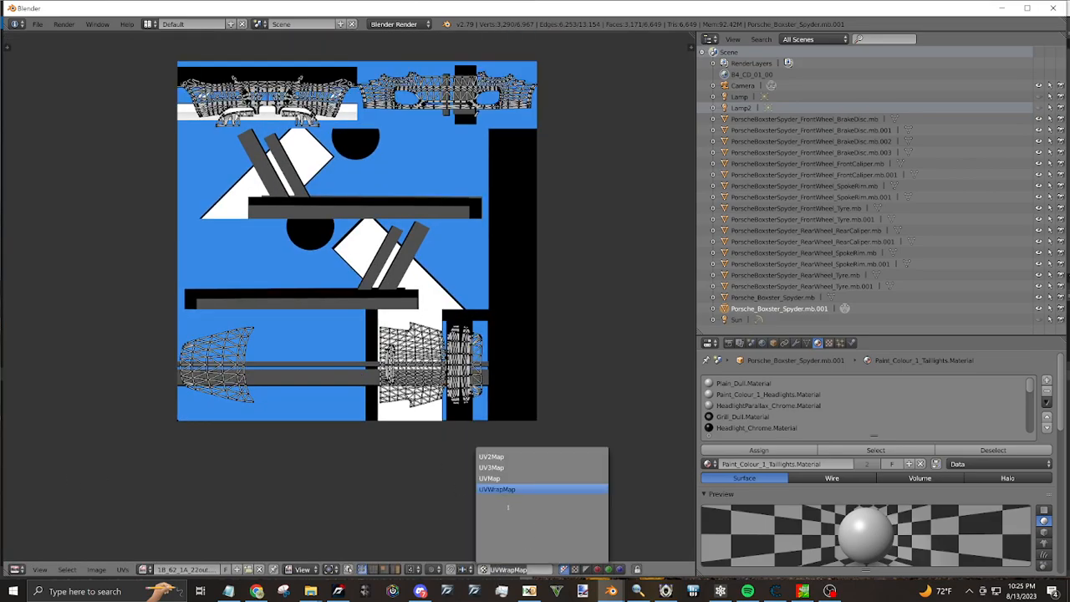
click(325, 366)
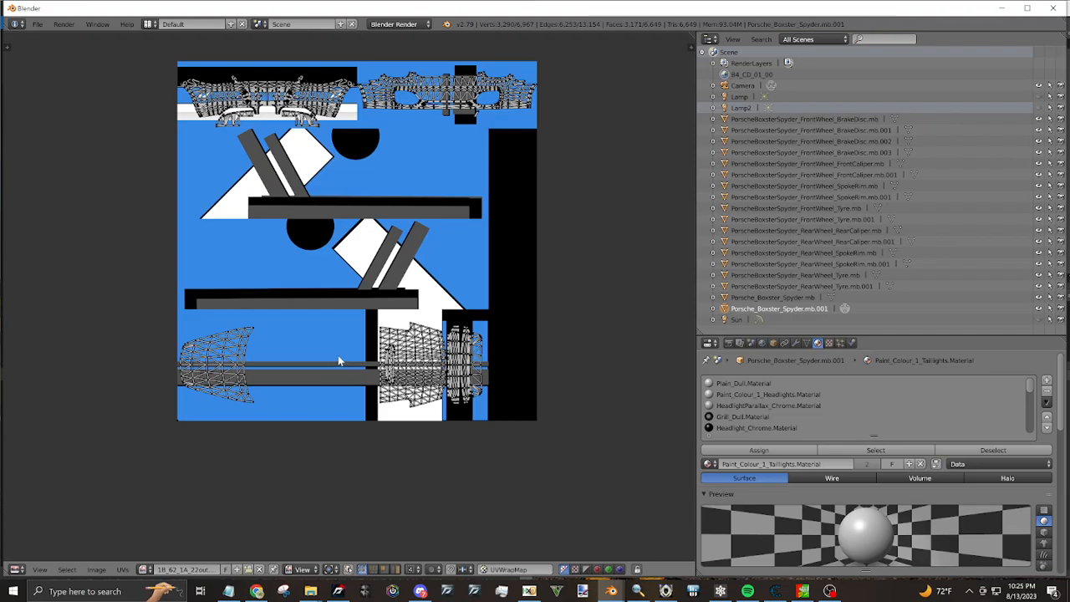
Switch to the Blender window with the Subaru BRZ and examine the Kit3_Paint_Geo_lodA UV layout over the livery texture
click(619, 594)
click(666, 545)
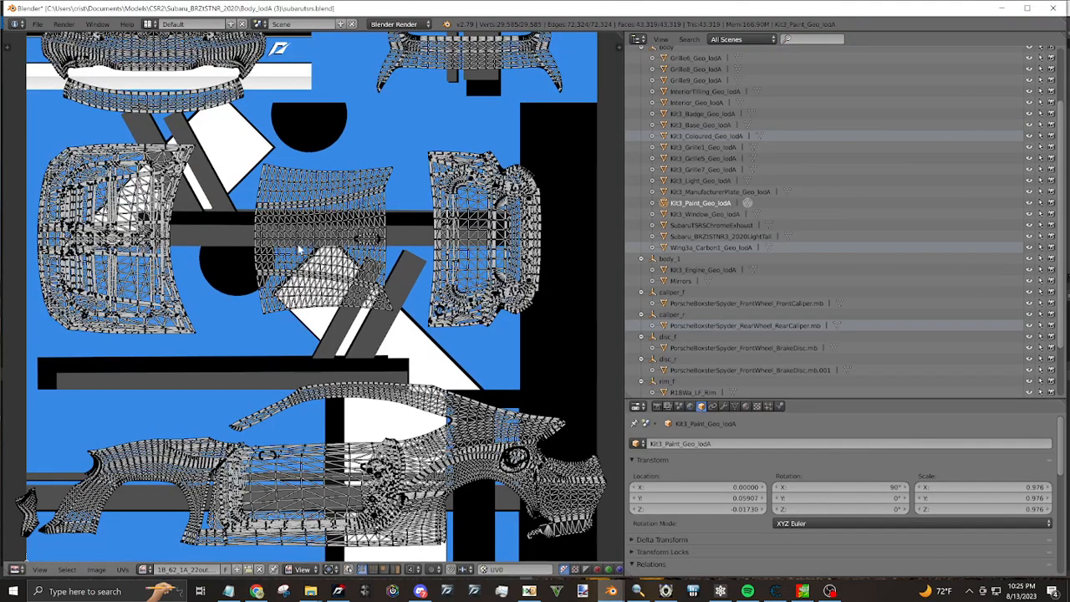
drag(295, 269, 322, 322)
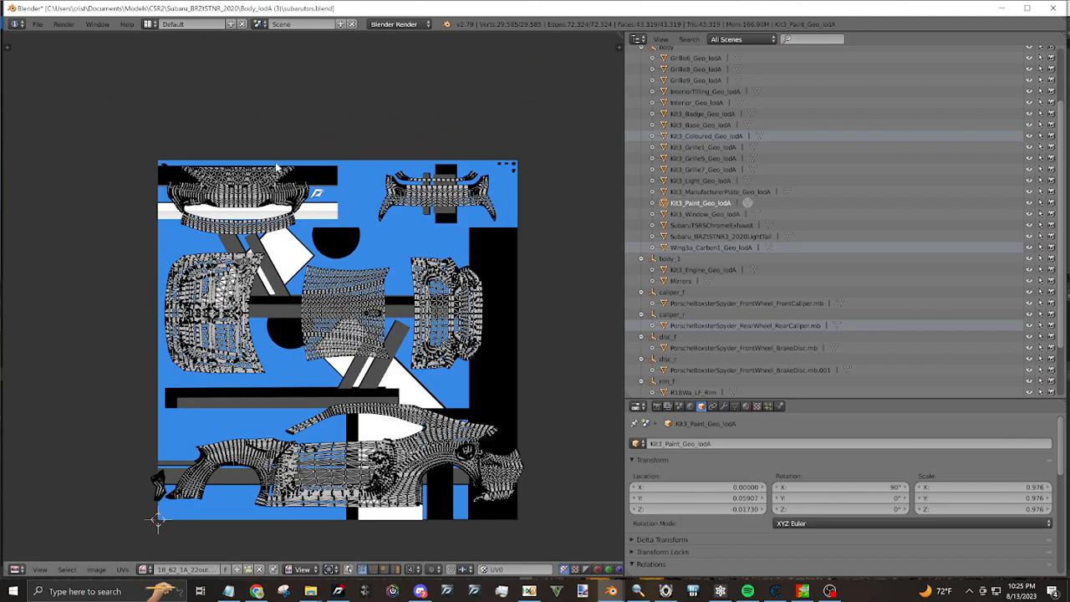
scroll(284, 219, up, 1)
drag(204, 147, 223, 266)
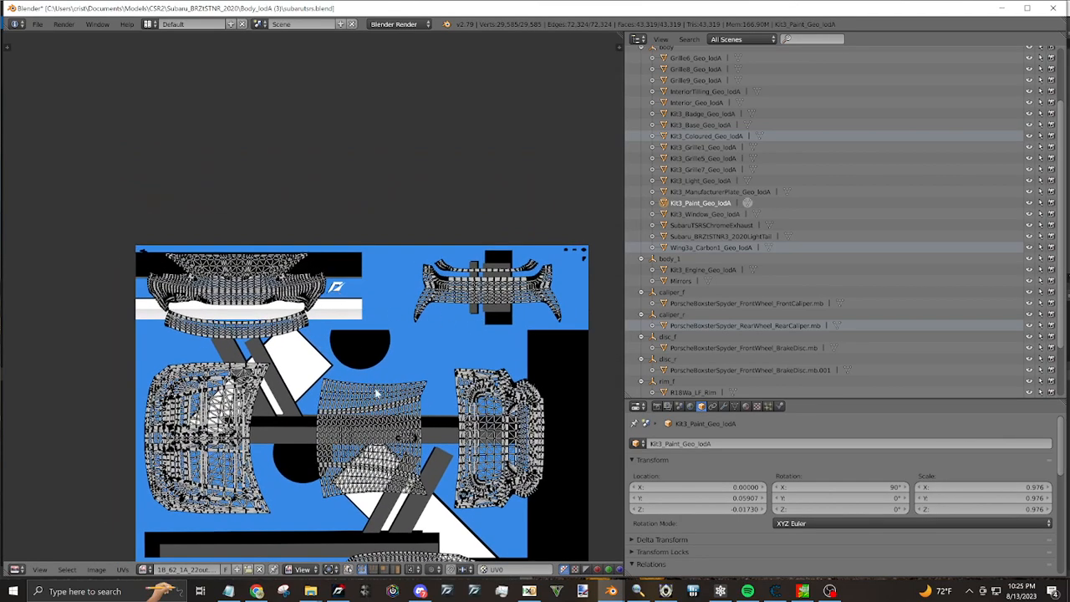
drag(375, 392, 296, 192)
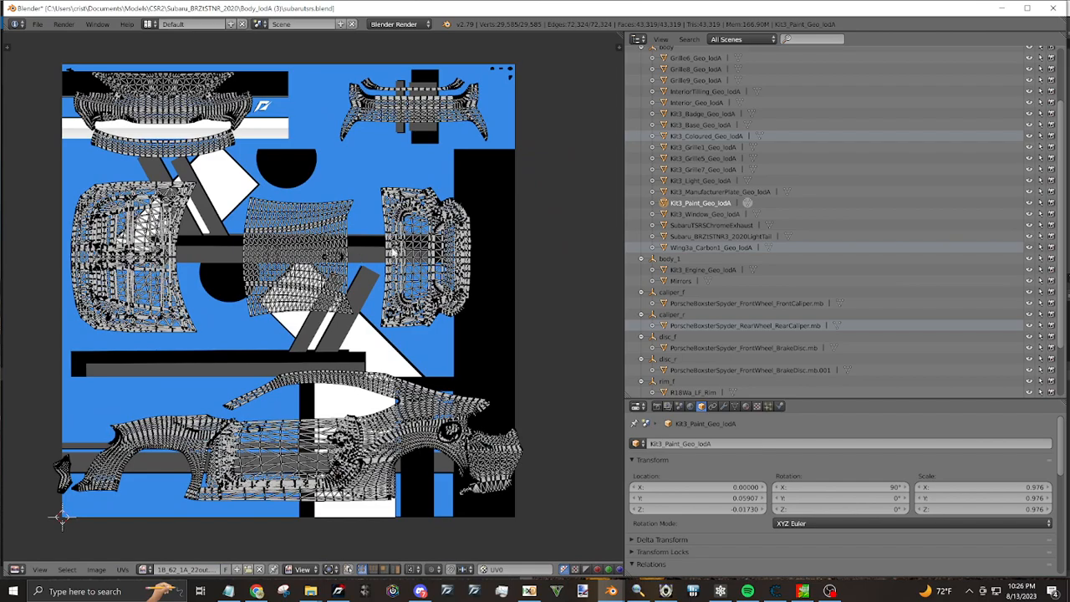
Open NoAlpha_Livery007A_1_HIGH_diff.png from the TNR_GlobalLivery folder as an image in paint.net
click(310, 591)
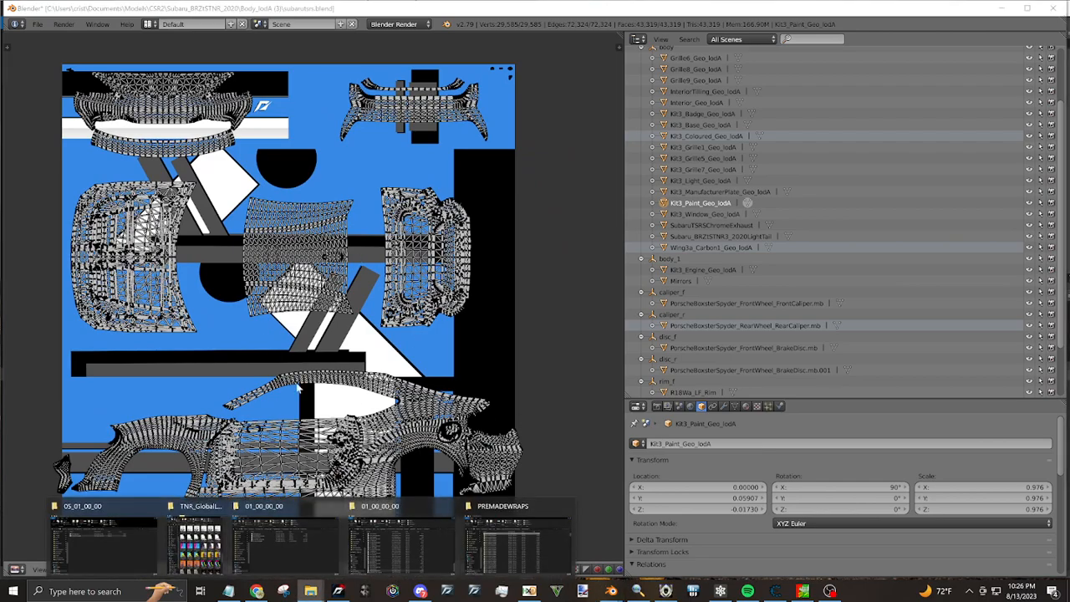
click(189, 535)
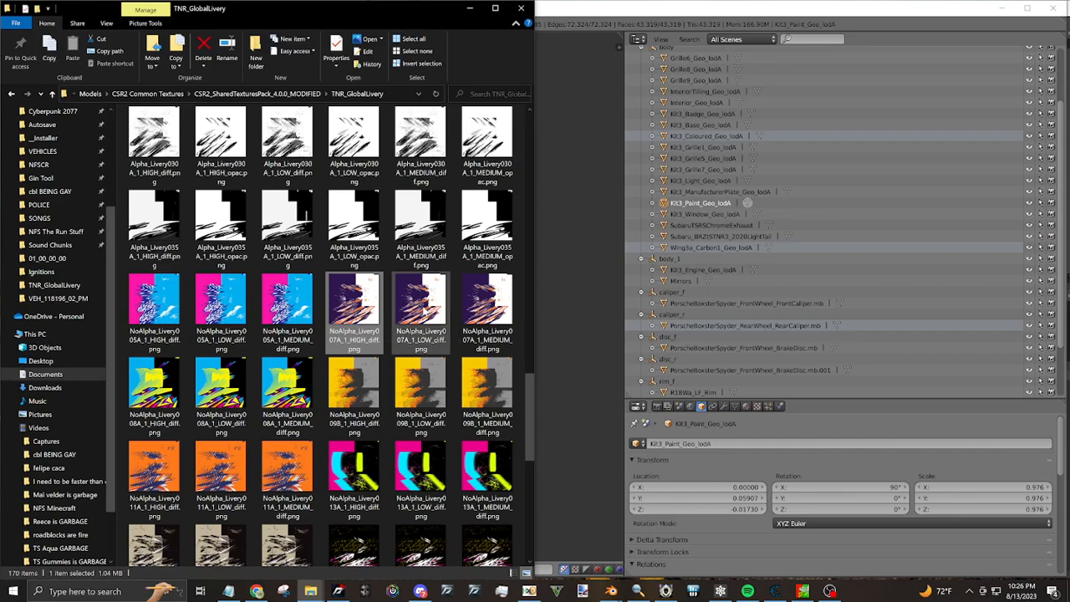
click(582, 591)
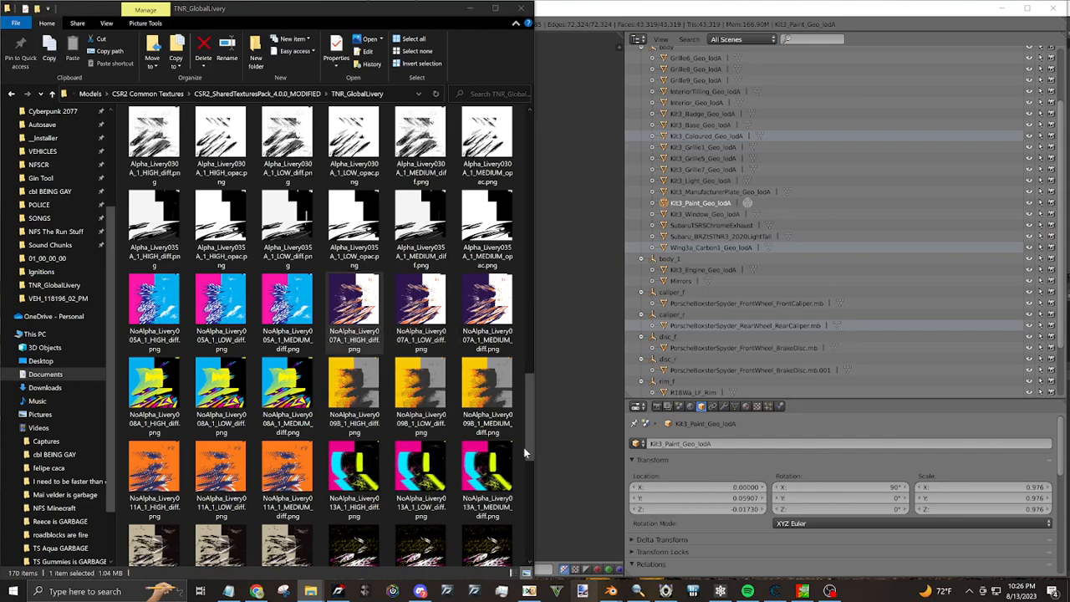
drag(603, 145, 752, 127)
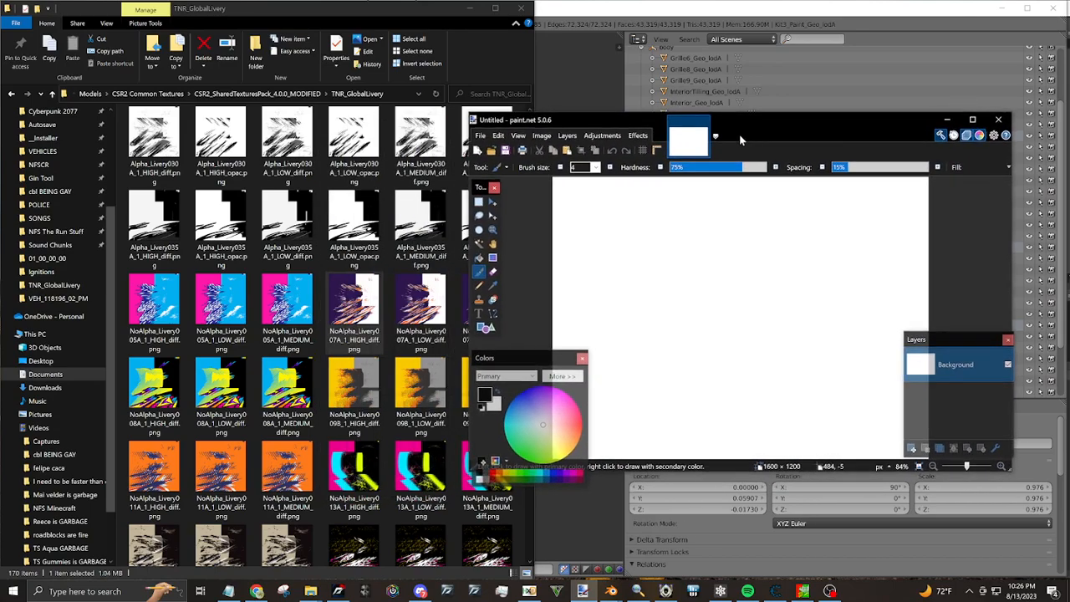
drag(686, 266, 690, 269)
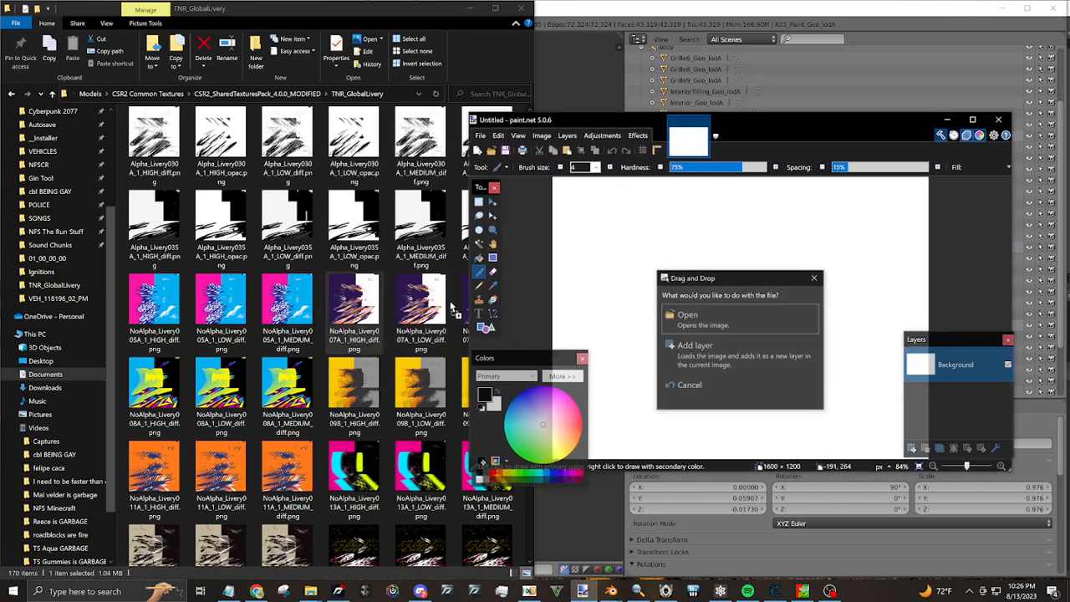
click(740, 308)
Save the livery as a DirectDraw Surface (DDS) file in VEH_118196_03_PM with BC1 (Linear, DXT1) compression and mip maps, and close paint.net
click(483, 136)
click(514, 218)
click(618, 504)
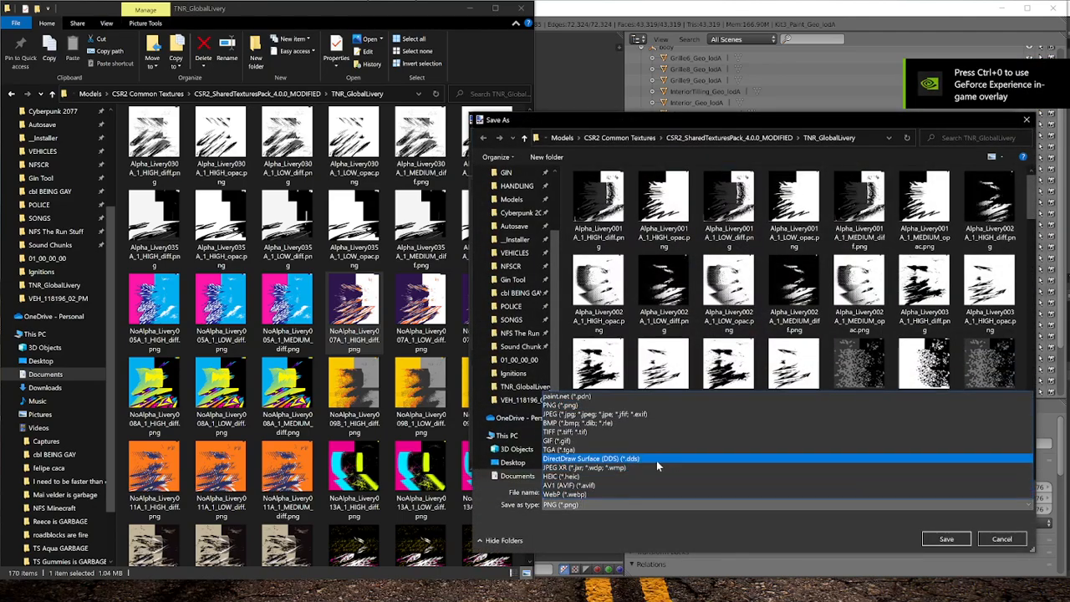
click(659, 456)
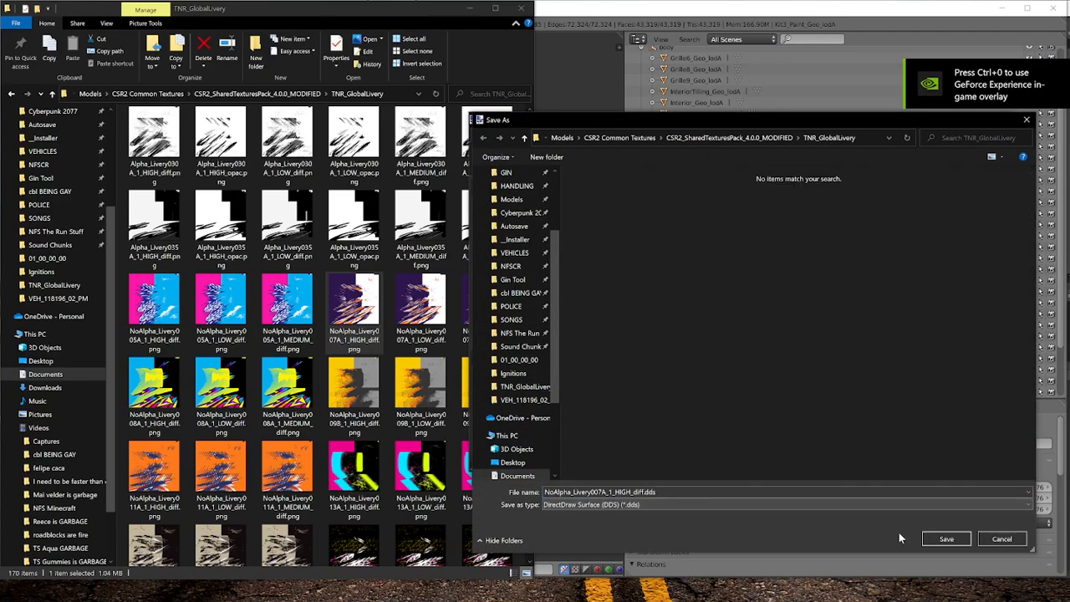
click(524, 399)
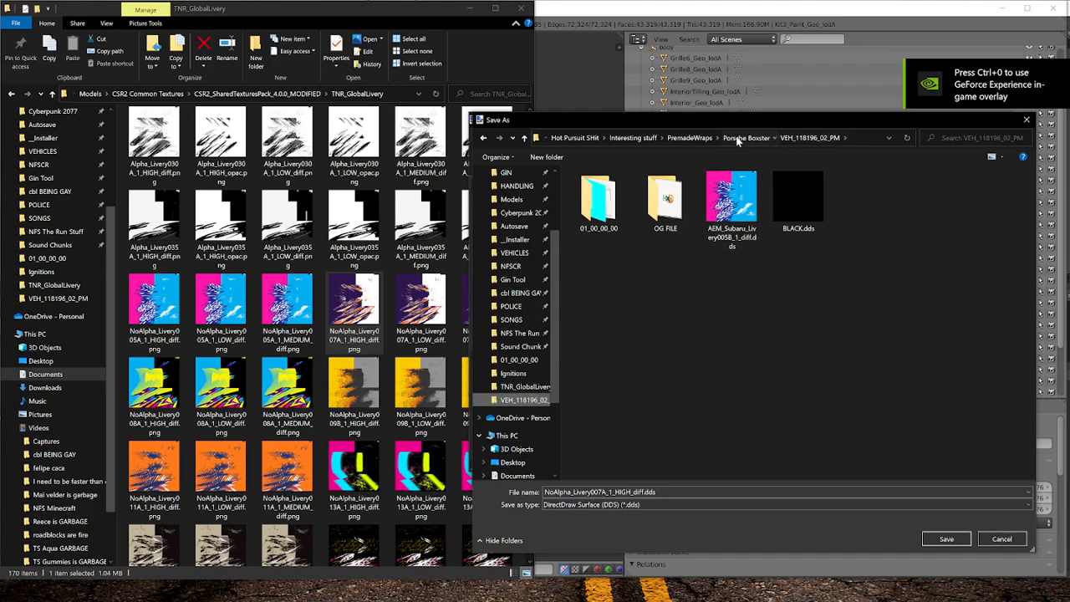
click(745, 137)
double_click(640, 204)
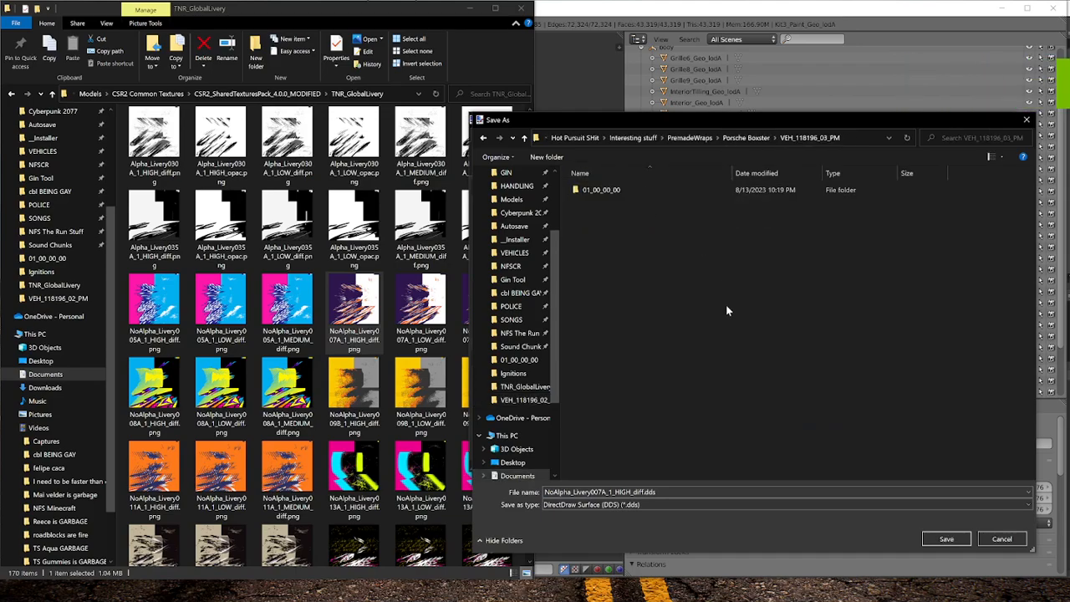
click(944, 538)
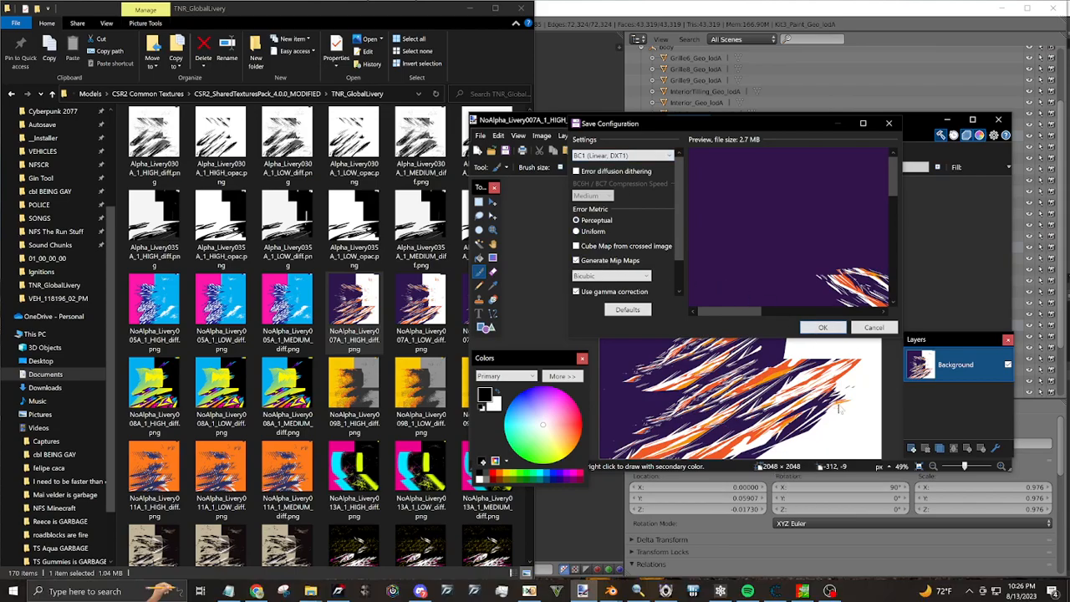
click(823, 327)
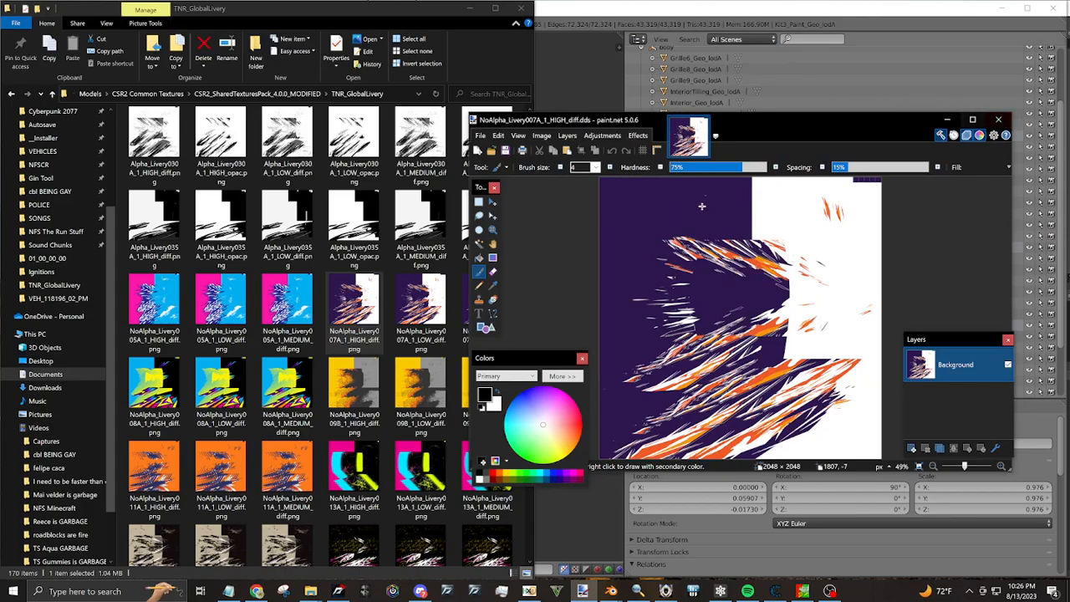
click(998, 119)
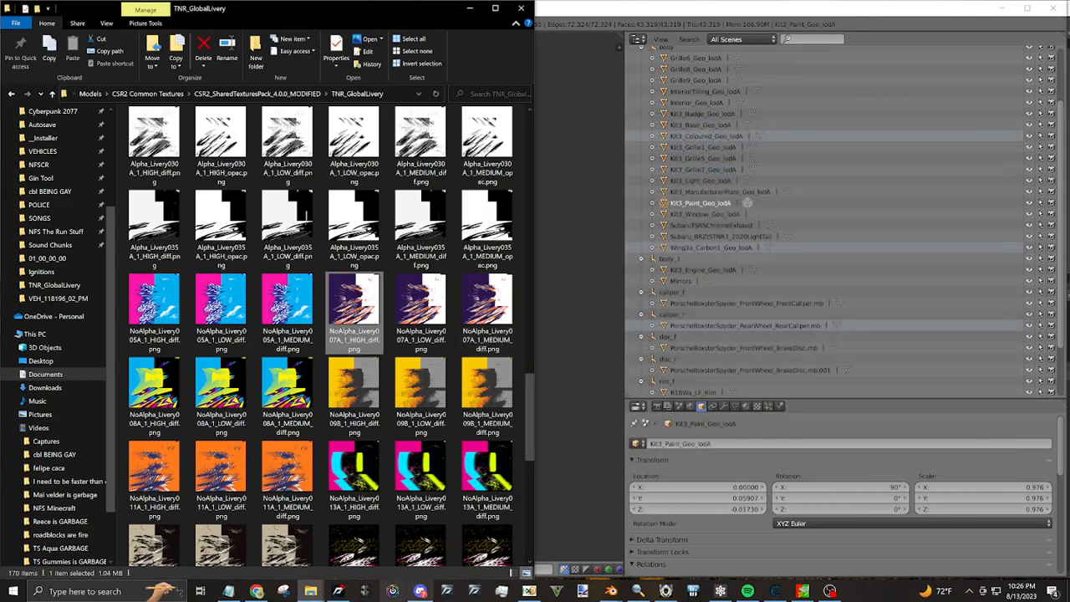
Open 89_6D_88_DA_texture.dat from the 01_00_00_00 folder of VEH_118196_03_PM in HxD
mouse_move(310, 590)
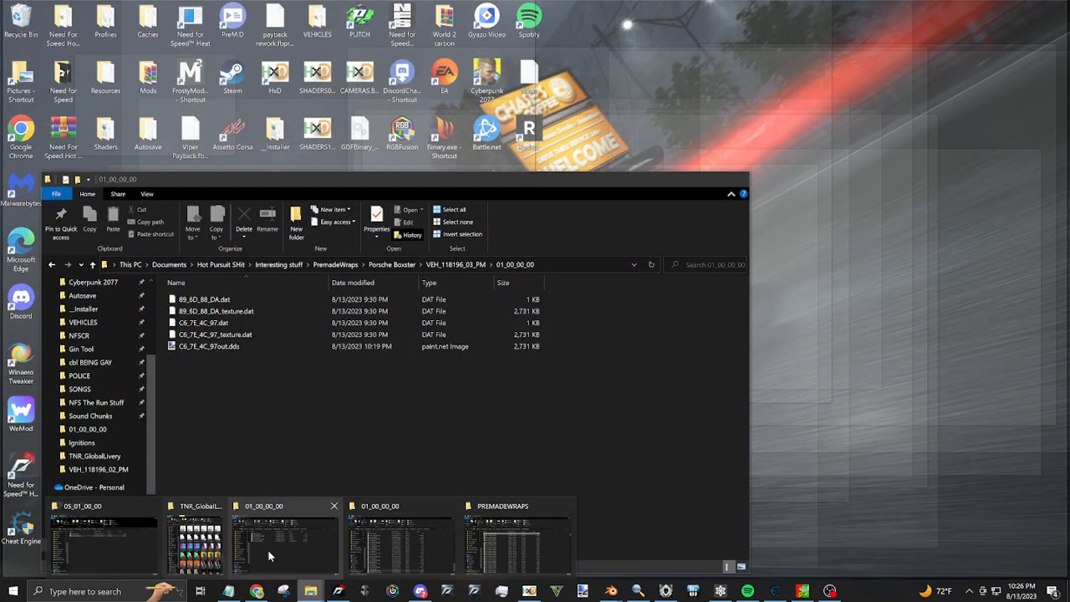
click(268, 549)
click(453, 264)
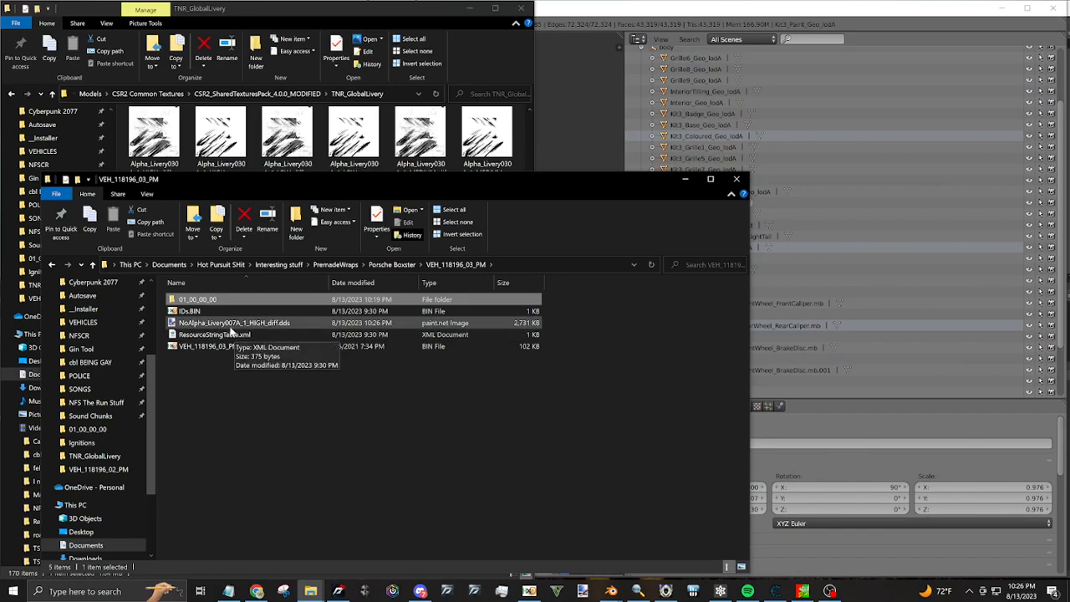
double_click(220, 300)
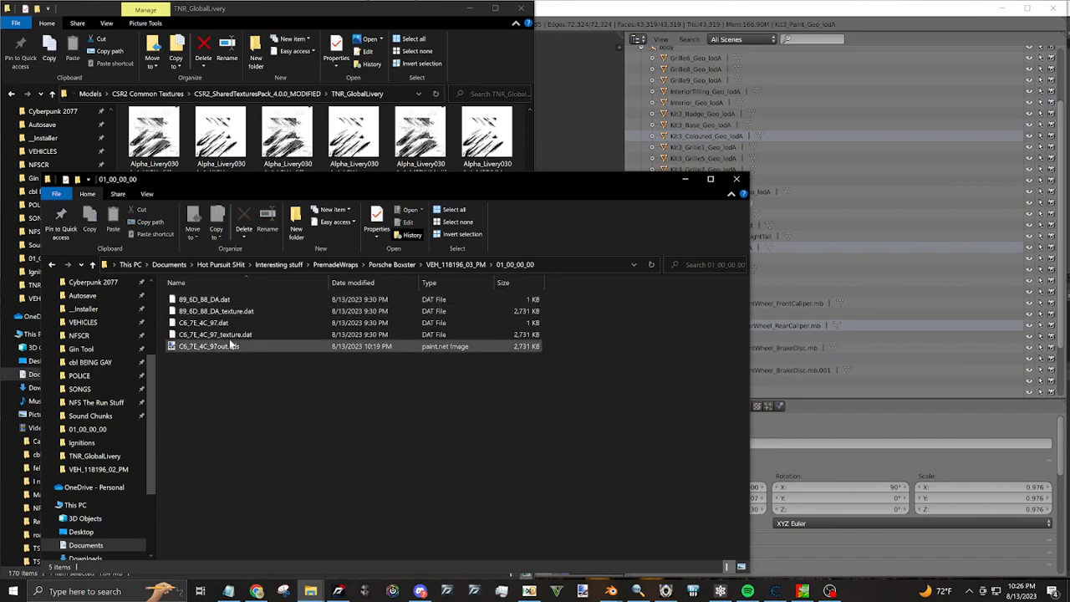
click(454, 264)
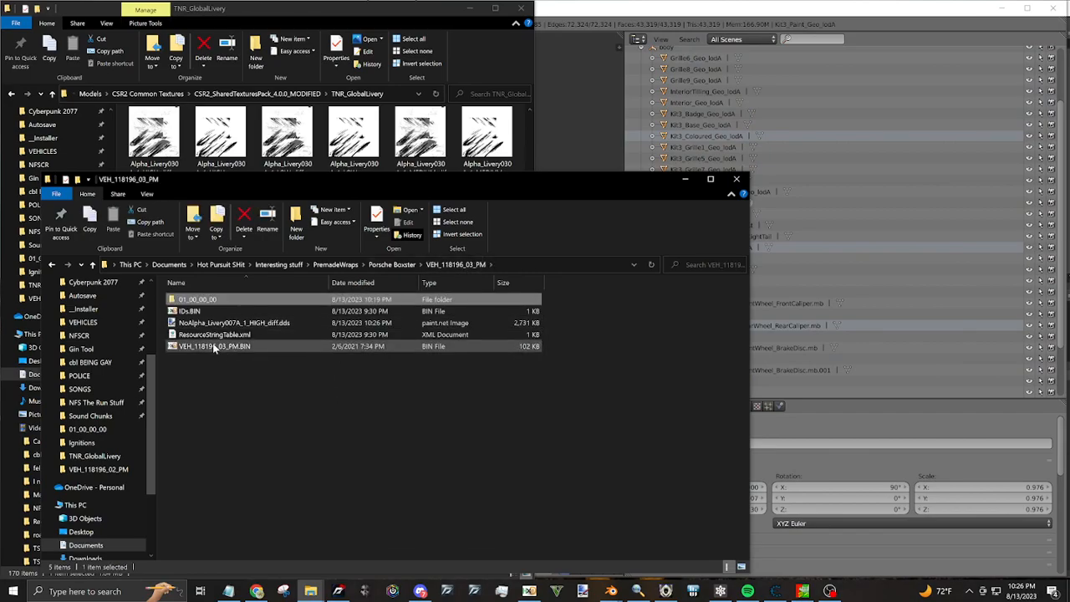
double_click(220, 301)
click(529, 591)
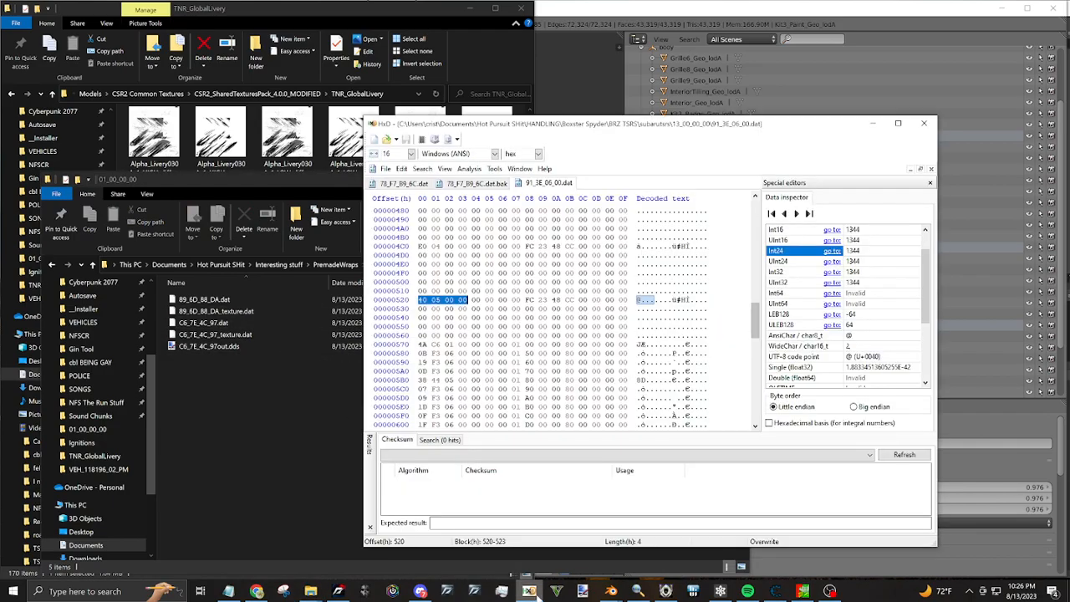
click(208, 312)
drag(207, 313, 787, 216)
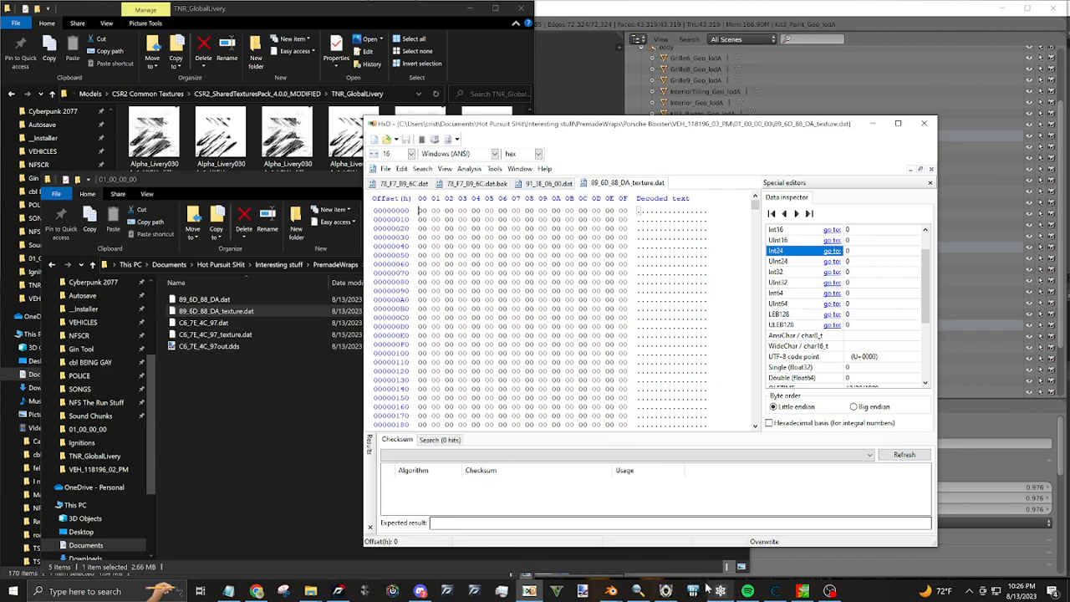
Switch to Noesis and preview the wrap texture of 89_6D_88_DA.dat
click(665, 591)
click(332, 88)
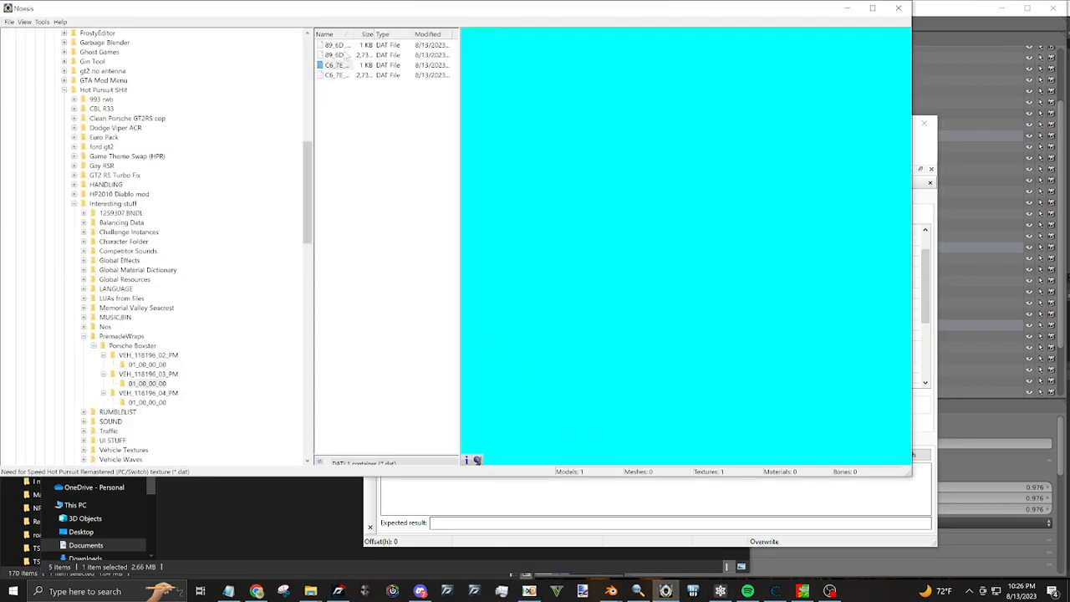
click(337, 45)
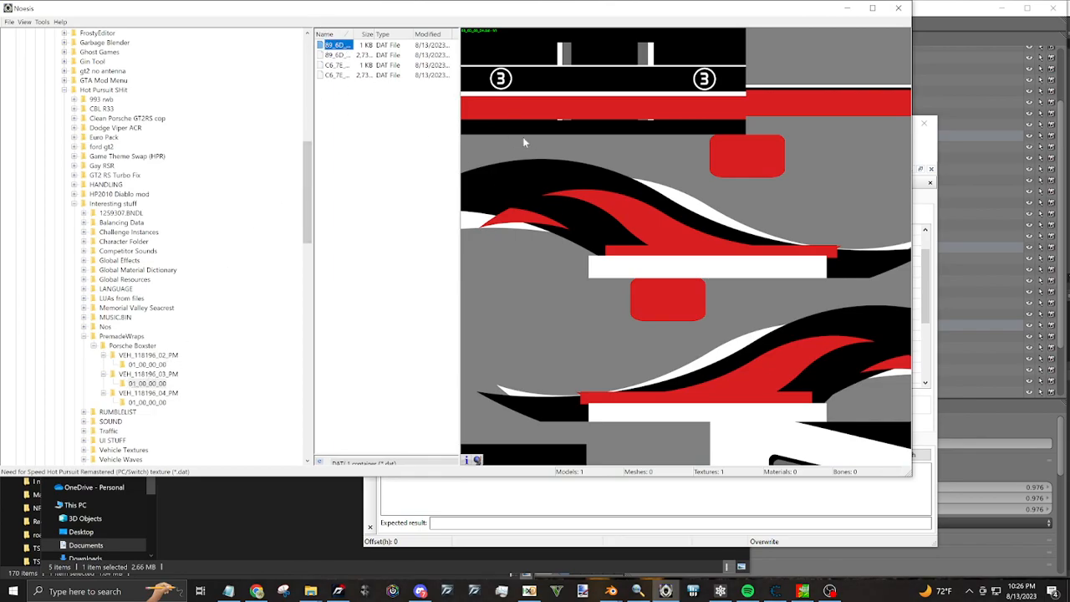
Open NoAlpha_Livery007A_1_HIGH_diff.dds from the VEH_118196_03_PM folder in HxD alongside the original texture data
click(456, 485)
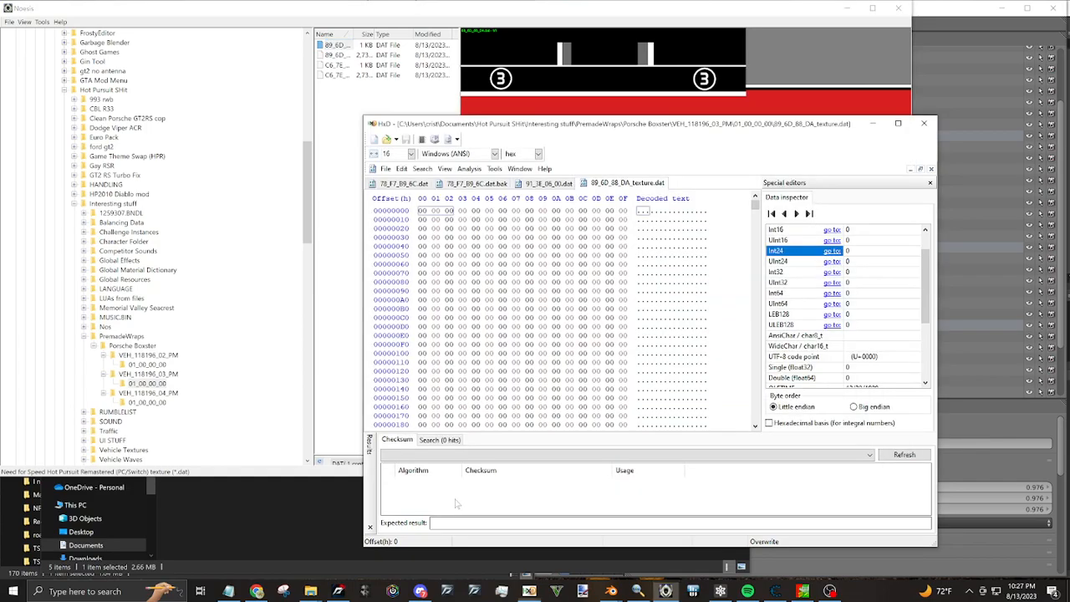
click(344, 498)
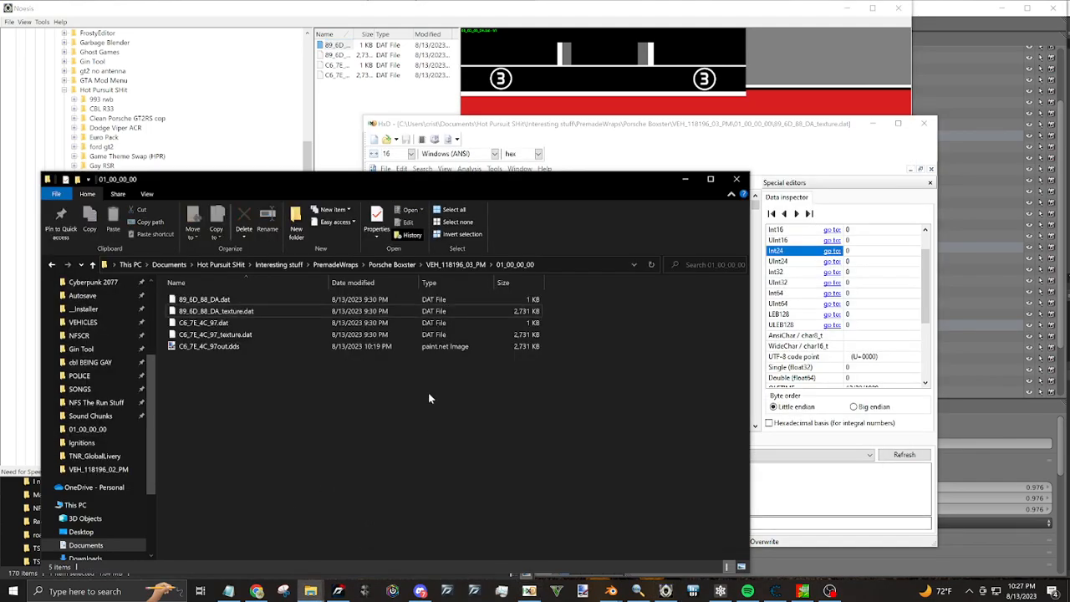
click(460, 265)
click(226, 322)
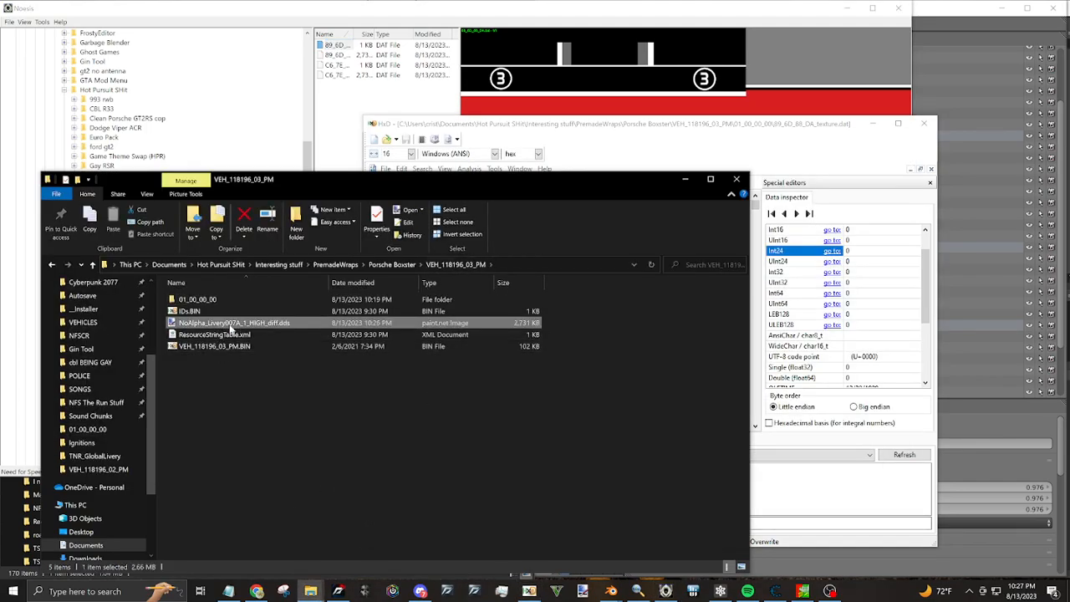
drag(240, 328, 794, 325)
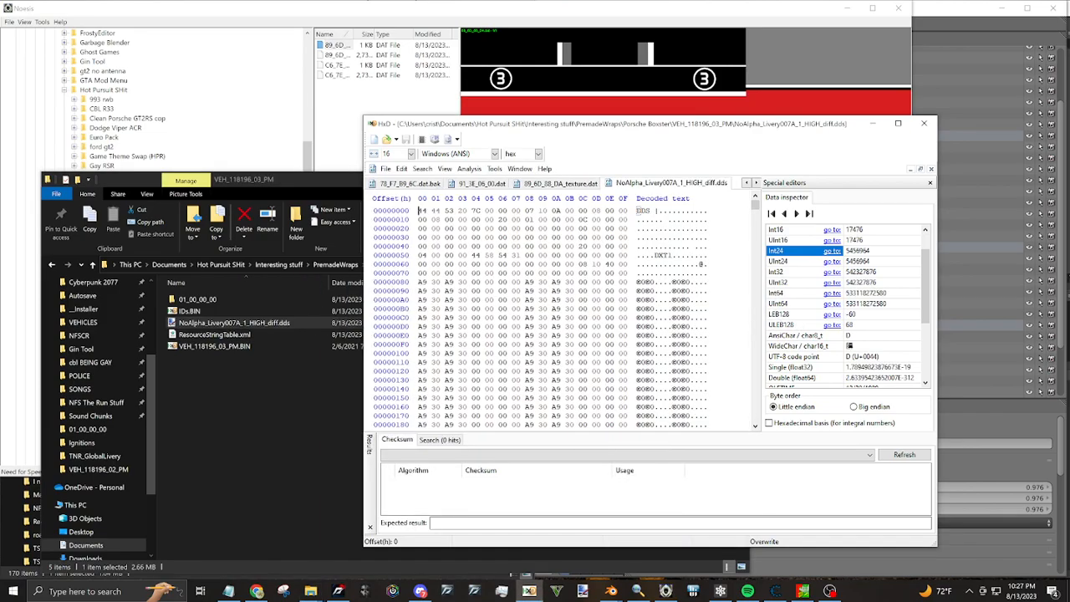
Delete the DDS header at offsets 0-7F from NoAlpha_Livery007A_1_HIGH_diff.dds
key(shift+Down)
key(shift+Down)
key(shift+Down)
key(shift+Down)
key(shift+Down)
key(shift+Down)
key(shift+Down)
key(shift+Down)
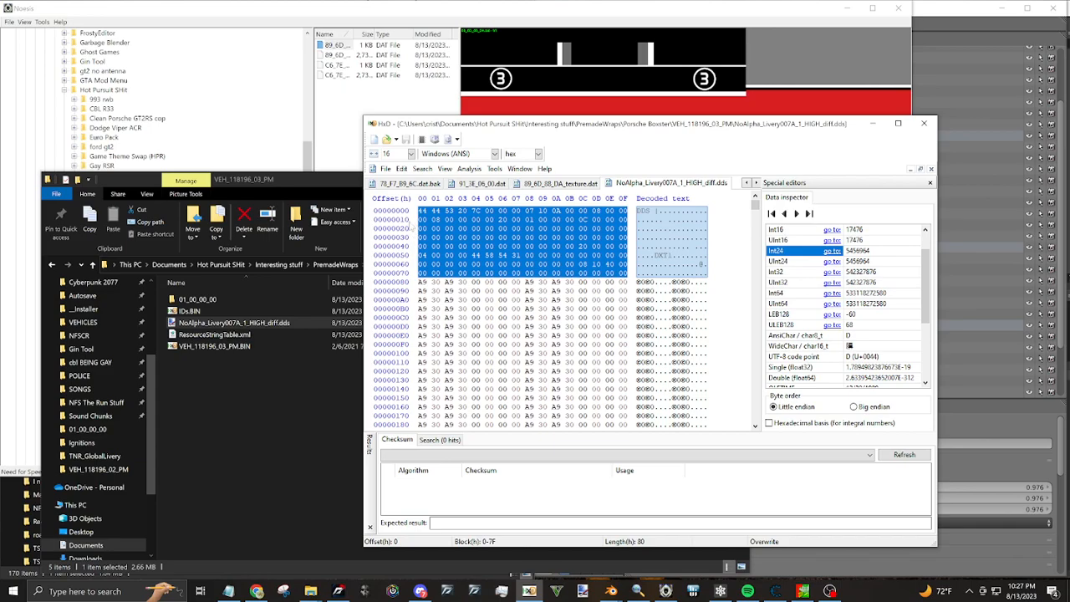
key(Delete)
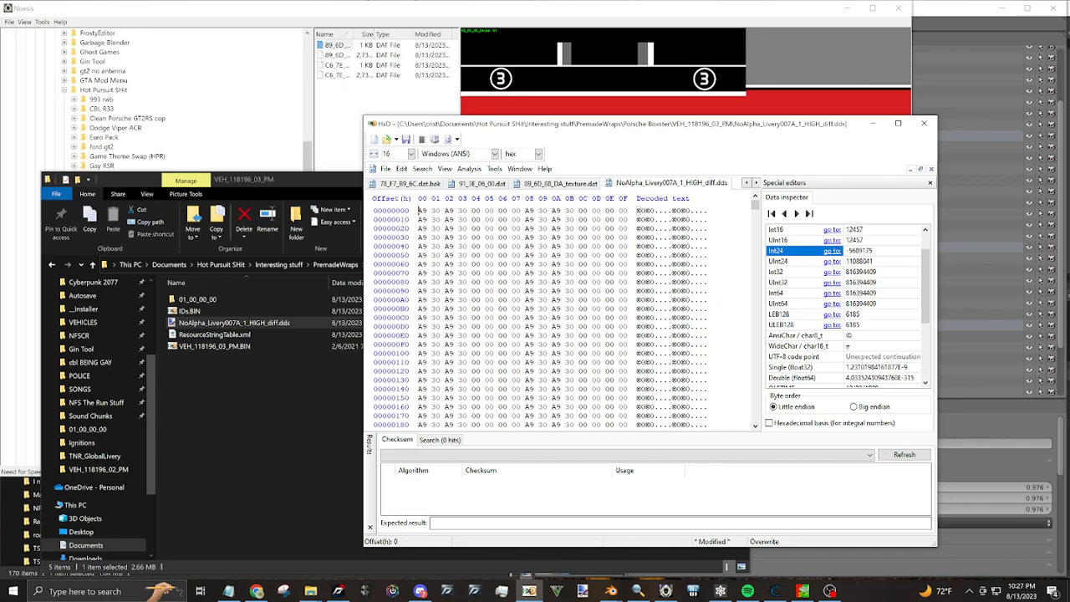
Replace all data in 89_6D_88_DA_texture.dat with the full headerless livery data, then save and close the texture file
right_click(511, 247)
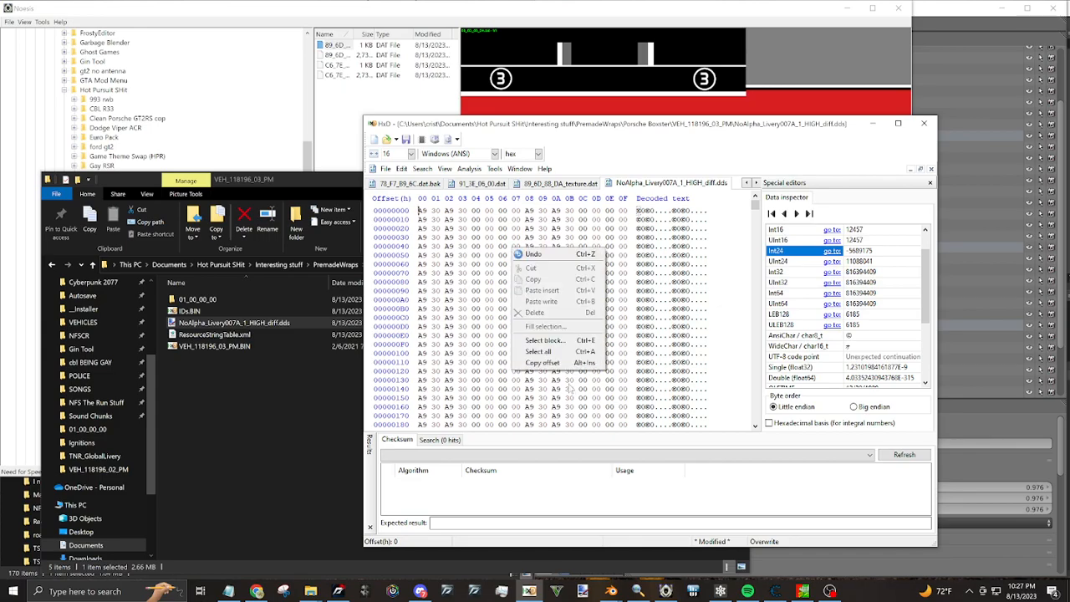
click(543, 354)
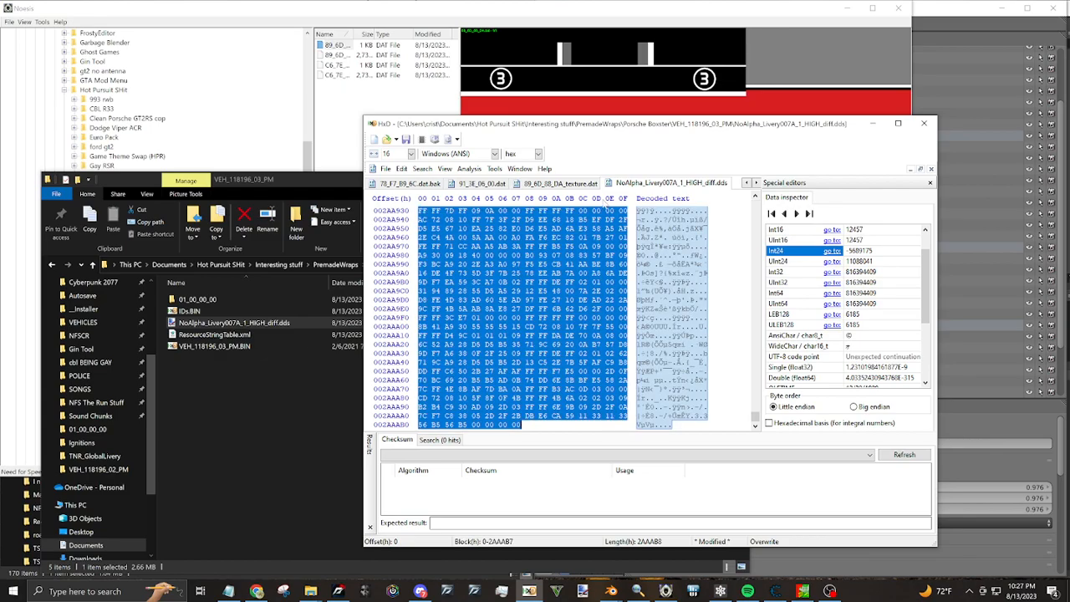
click(565, 182)
right_click(485, 276)
click(514, 354)
key(ctrl+v)
middle_click(561, 187)
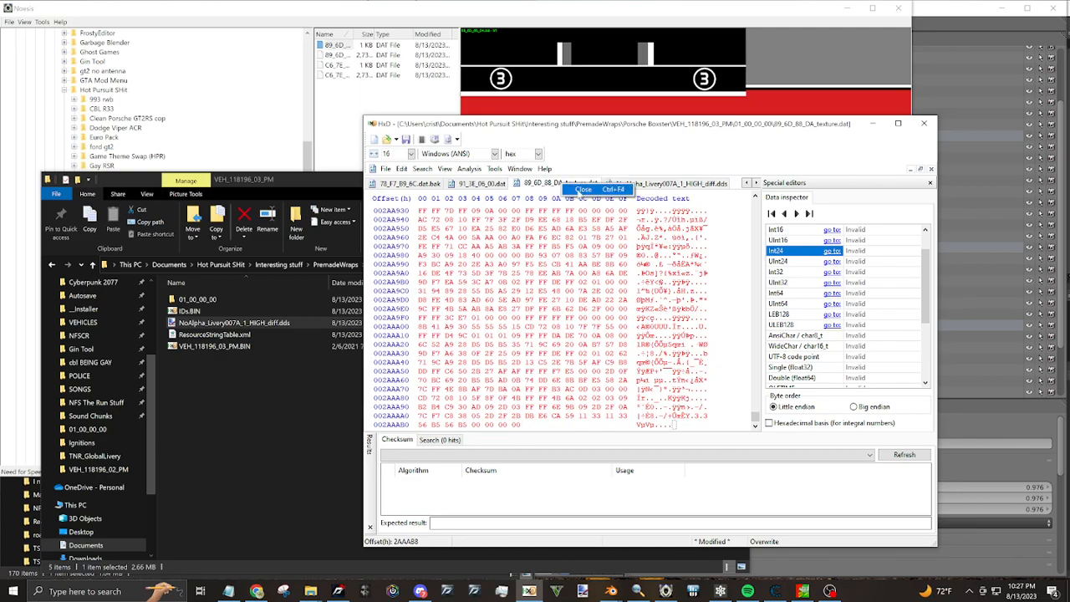
click(535, 346)
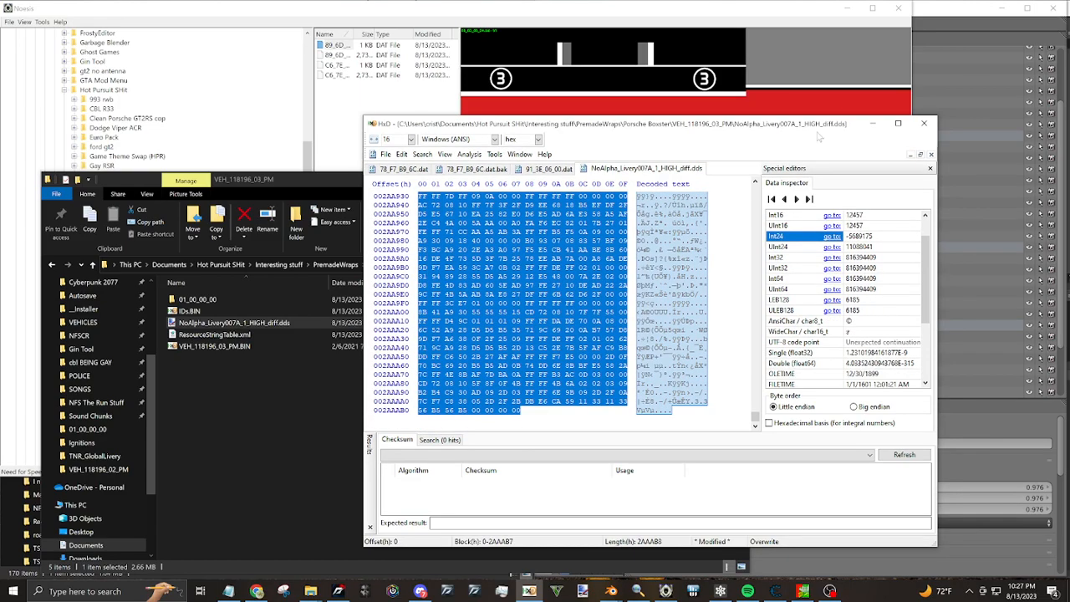
Switch to Noesis, preview the C6_7E_4C_97.dat texture and export it as a DDS image
click(872, 123)
click(338, 65)
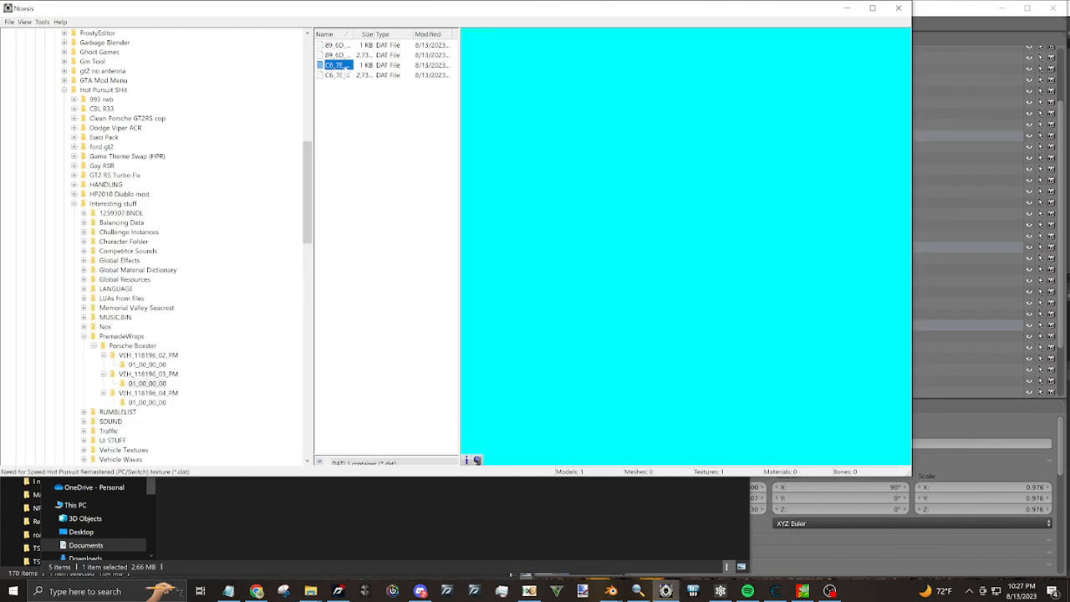
right_click(338, 65)
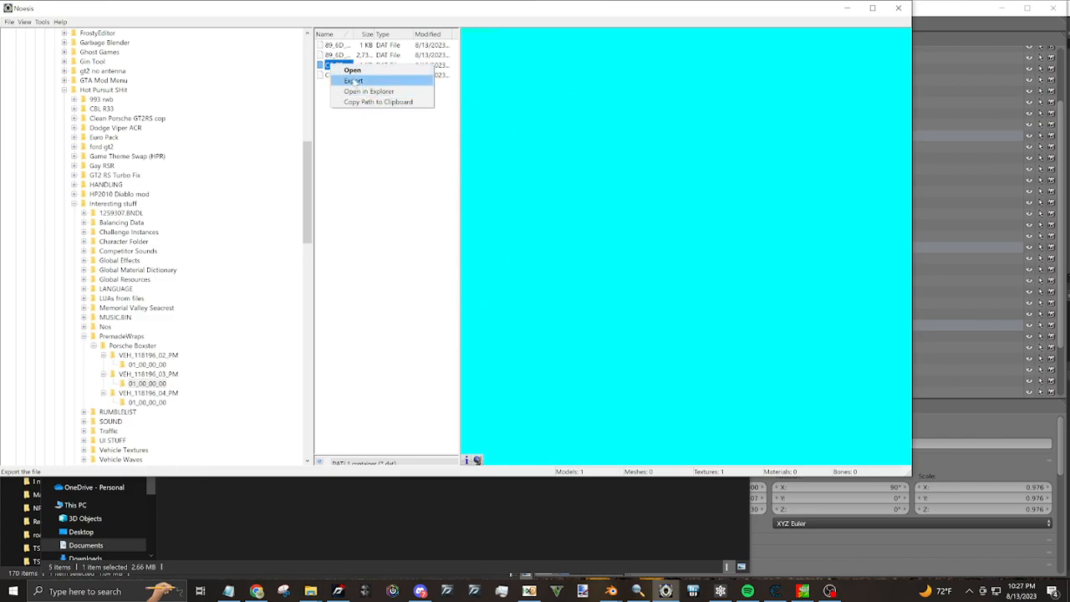
click(352, 81)
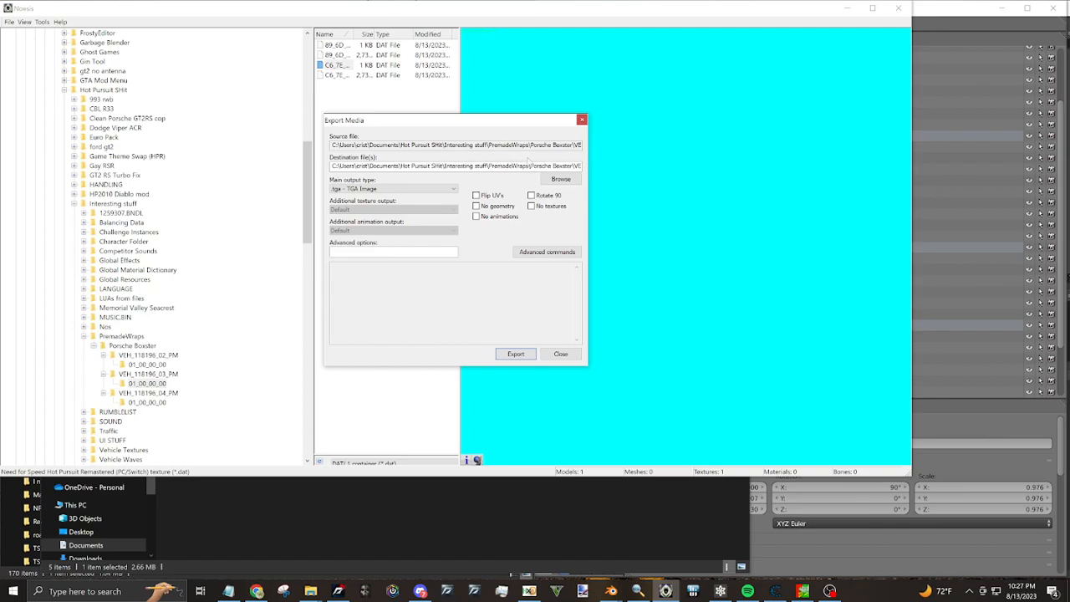
click(385, 189)
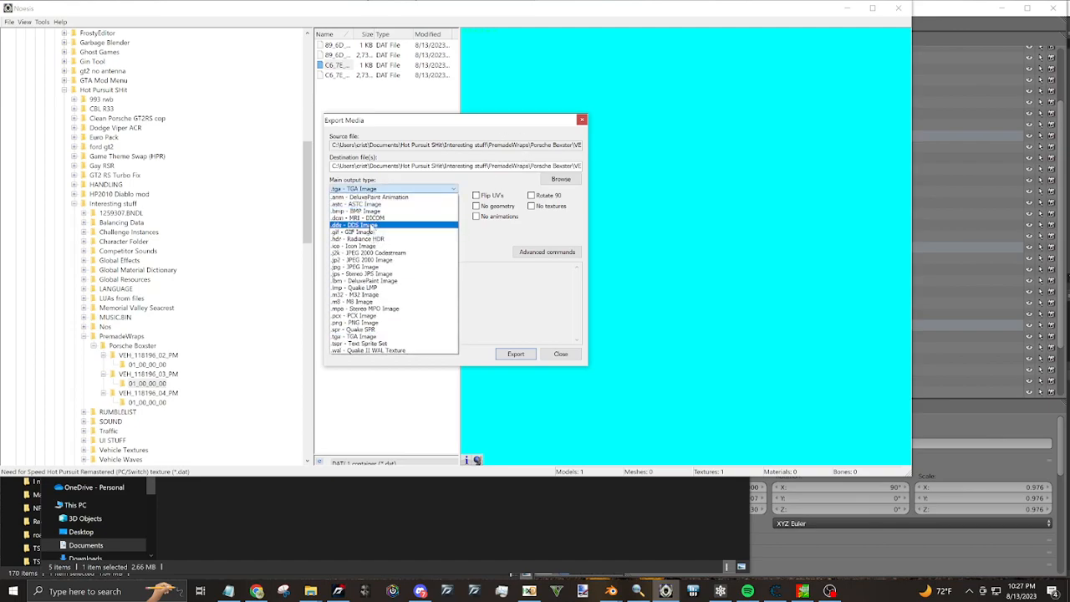
click(372, 230)
click(516, 354)
Open C6_7E_4C_97out.dds from the 01_00_00_00 folder of VEH_118196_03_PM in paint.net
key(alt+Tab)
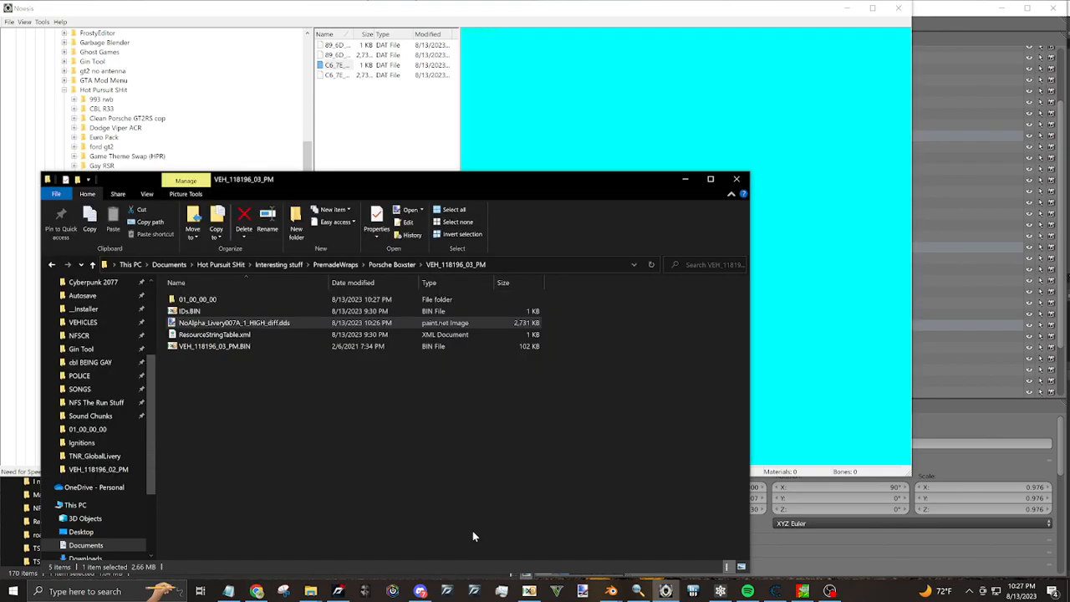
double_click(210, 300)
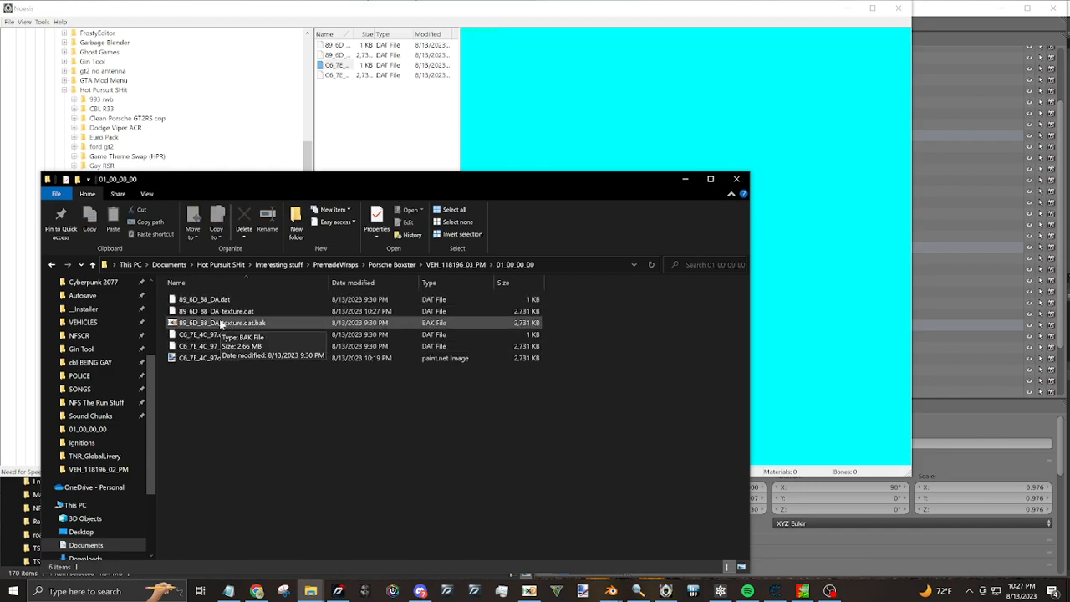
double_click(209, 358)
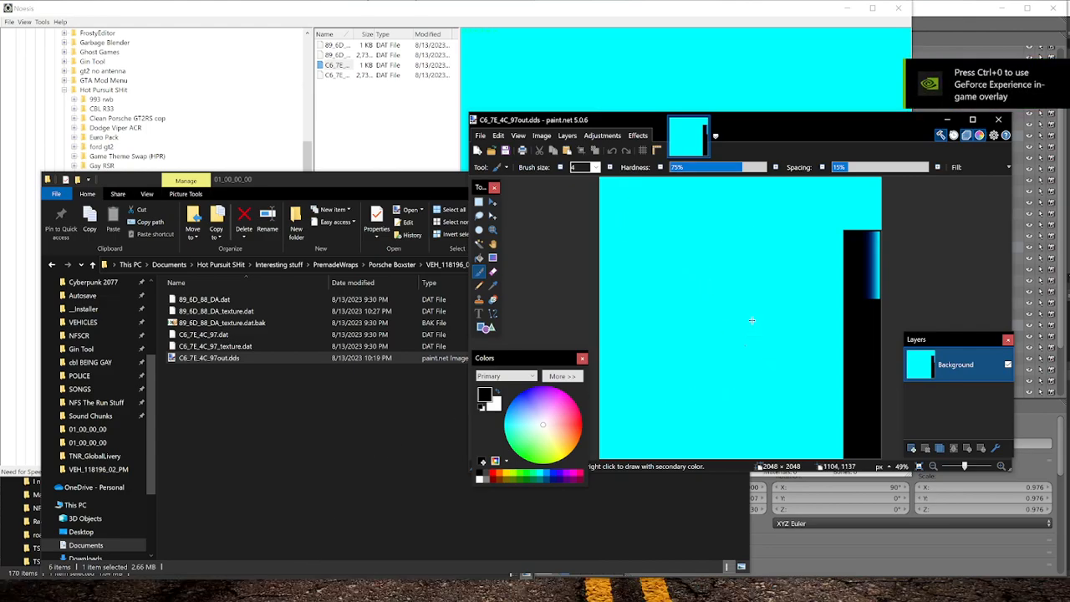
Switch to Discord and view the enlarged picture of the blue wrapped car in a direct message conversation
key(super)
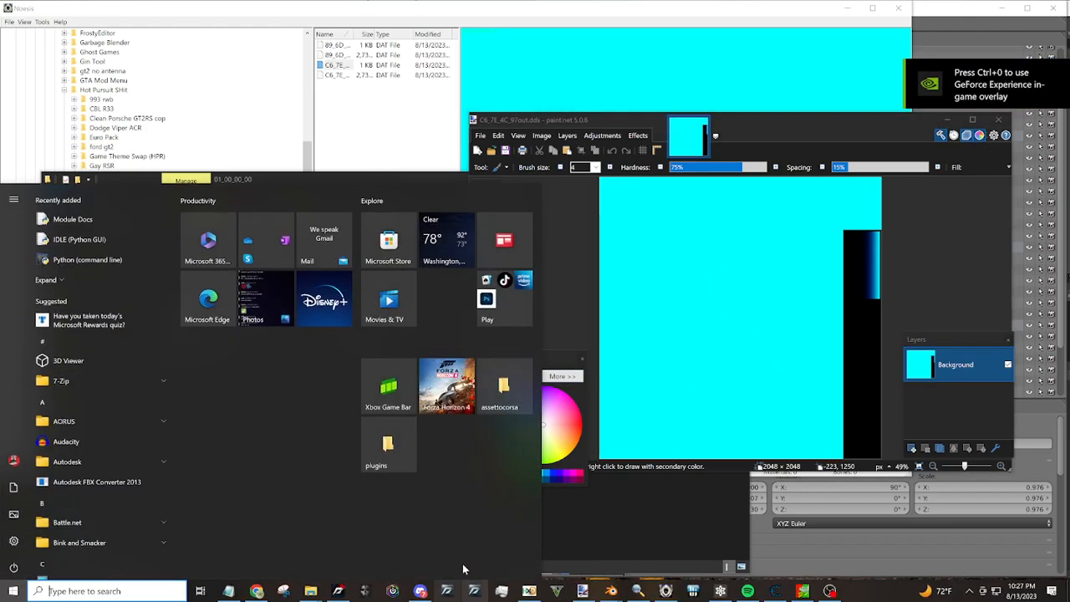
mouse_move(310, 590)
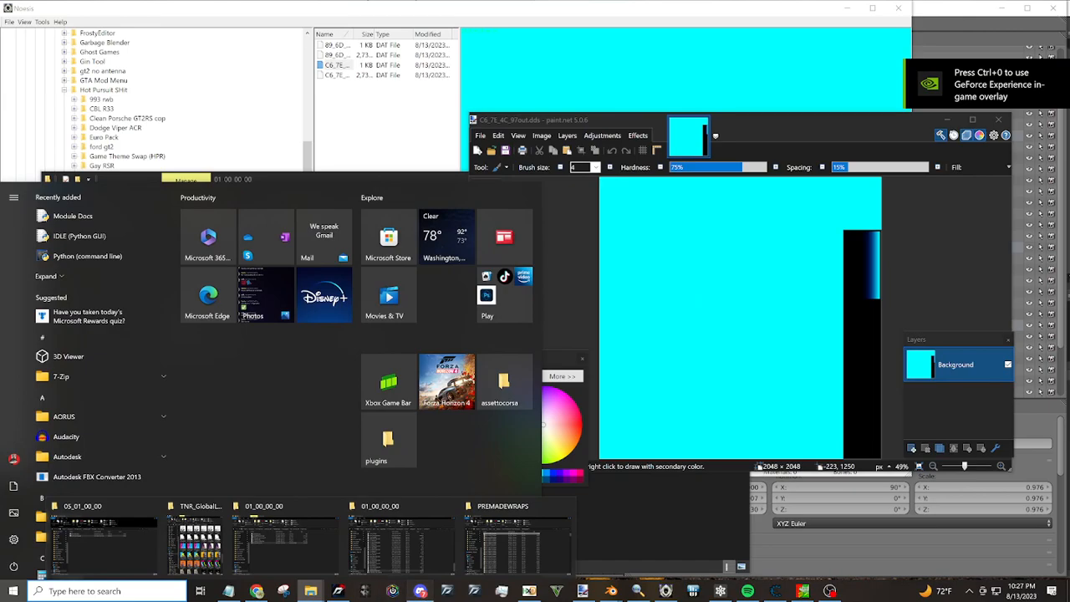
click(421, 591)
scroll(29, 75, up, 3)
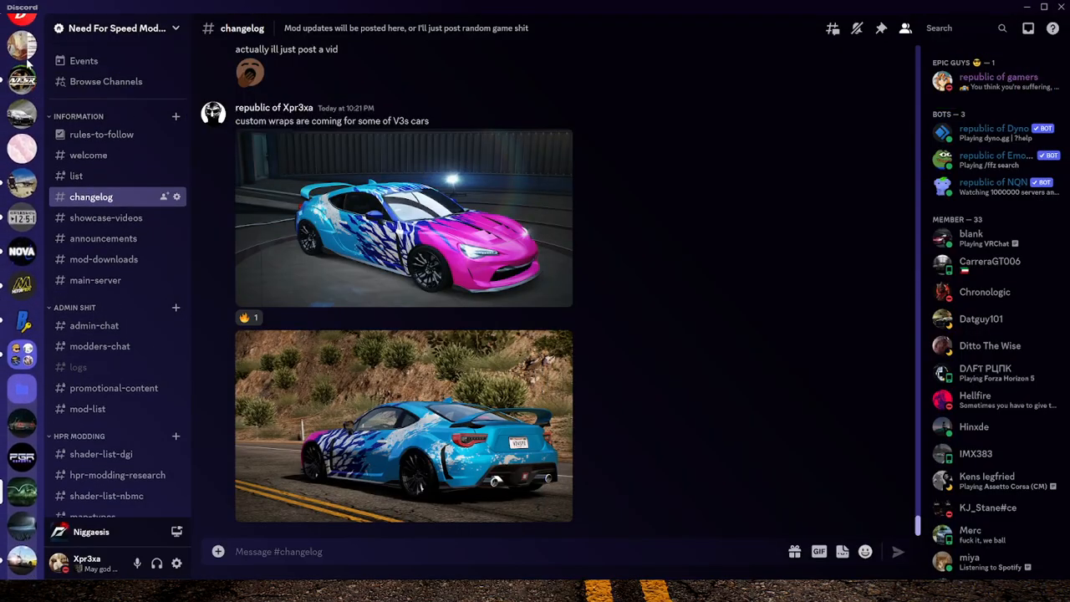
click(19, 20)
click(22, 31)
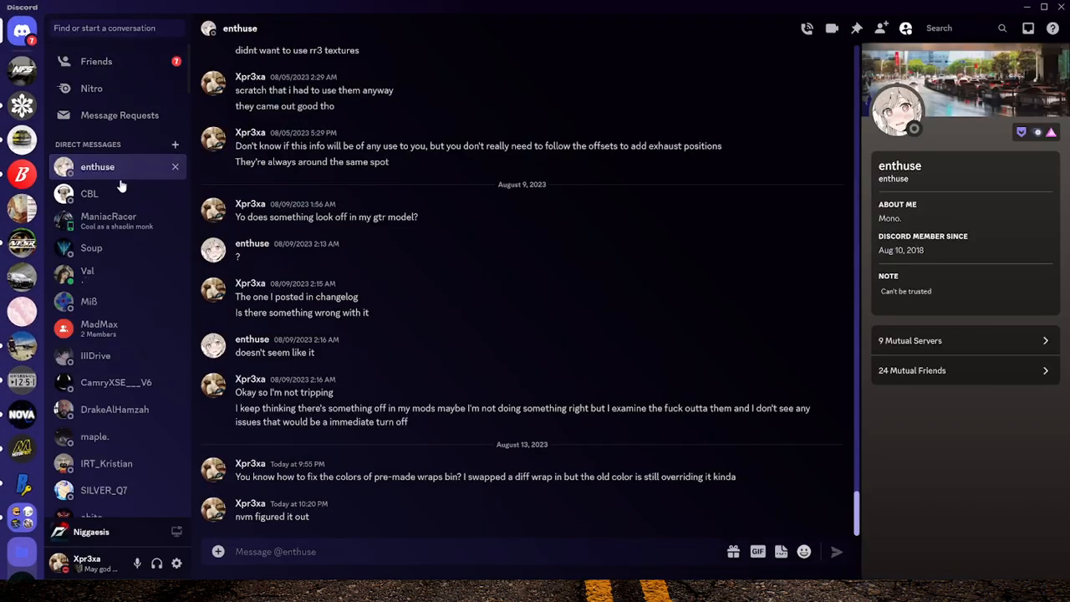
click(89, 193)
click(388, 427)
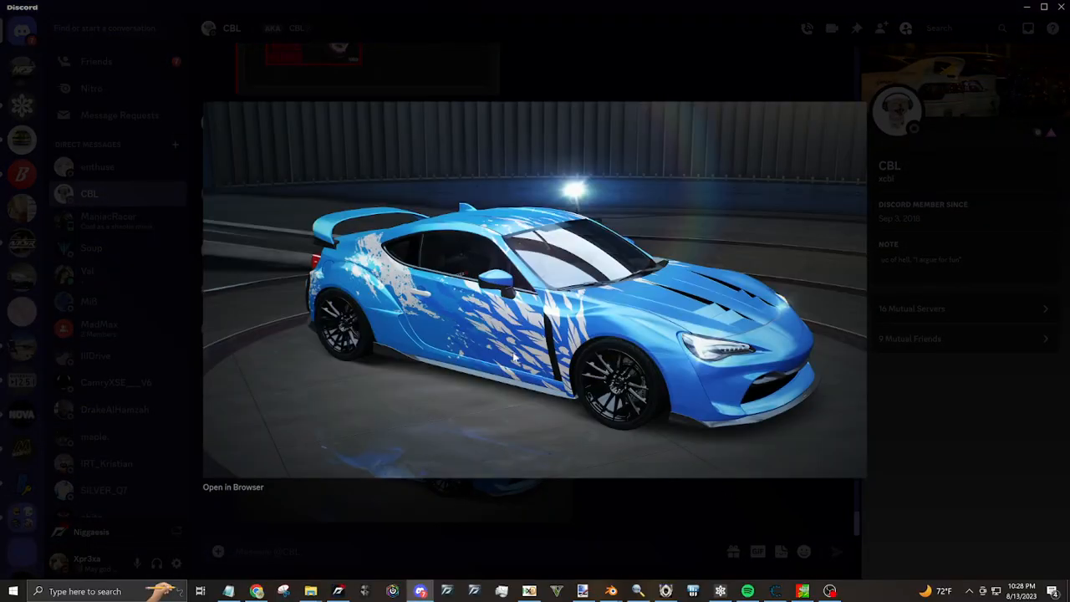
Return to paint.net, pick the cyan from the texture and fill the black strip and blue gradient with it
click(582, 591)
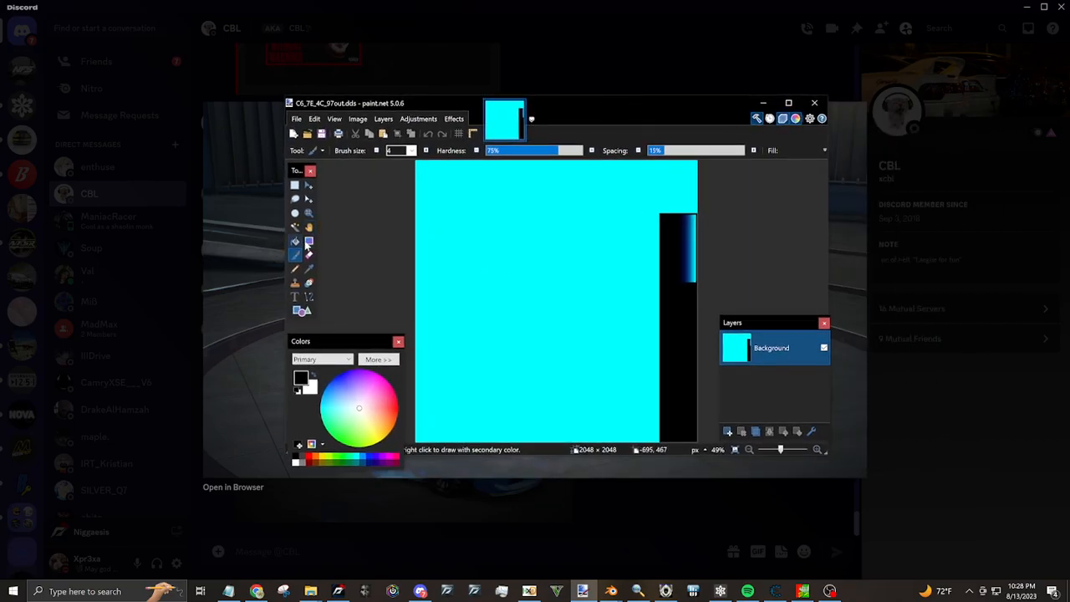
click(310, 269)
click(484, 259)
click(296, 254)
click(294, 240)
click(663, 304)
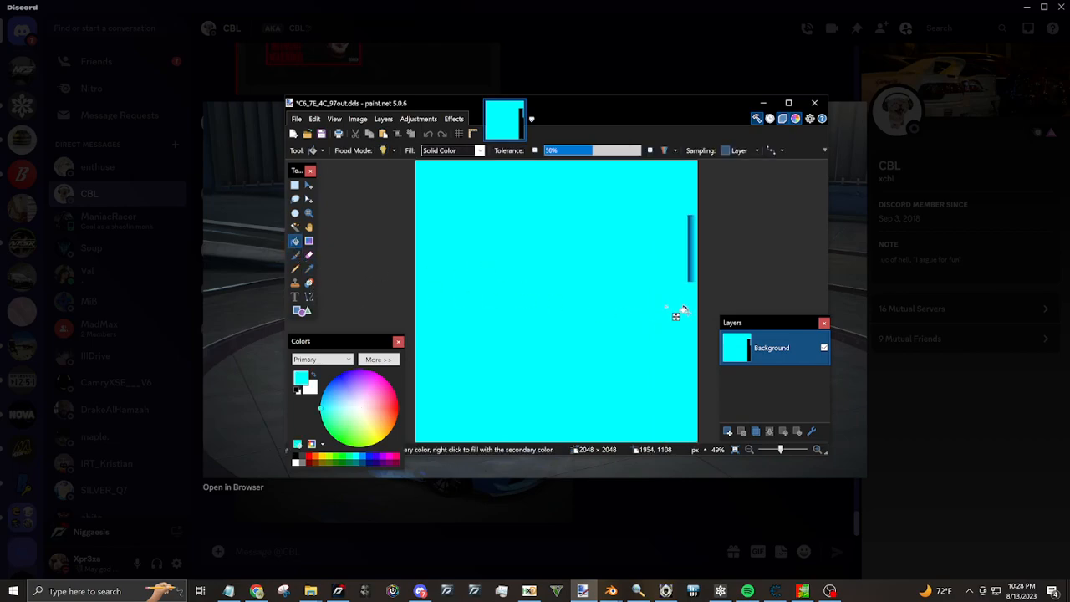
click(682, 226)
click(689, 229)
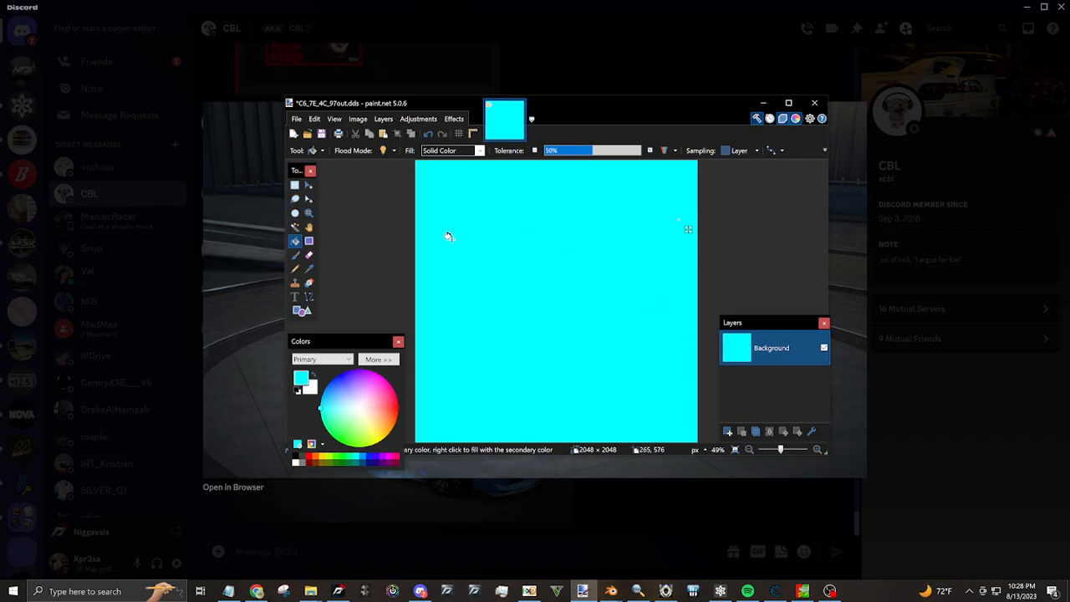
click(297, 120)
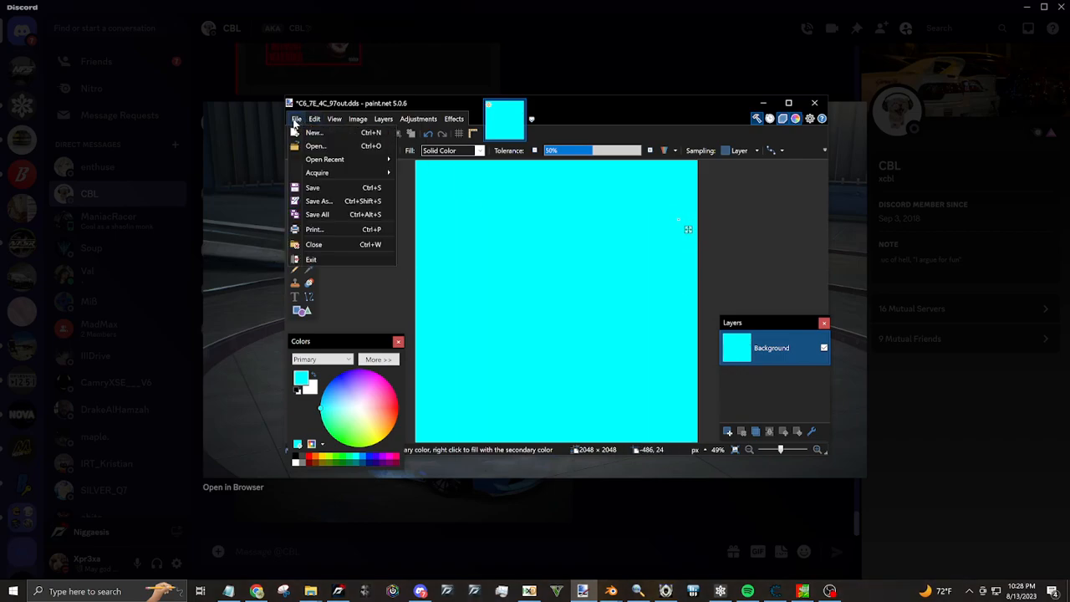
click(319, 200)
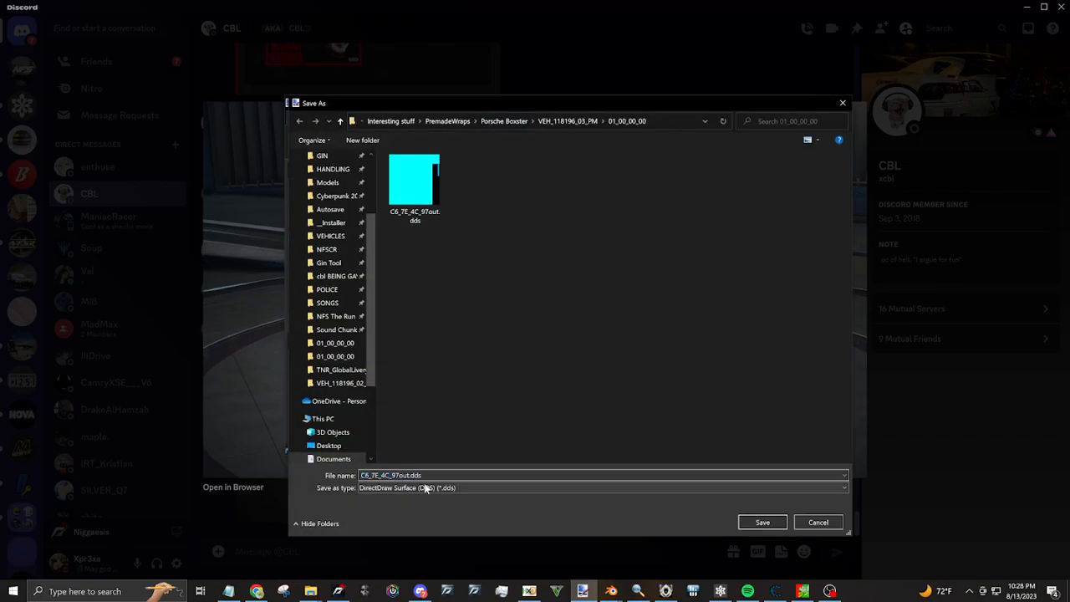
click(426, 487)
click(455, 561)
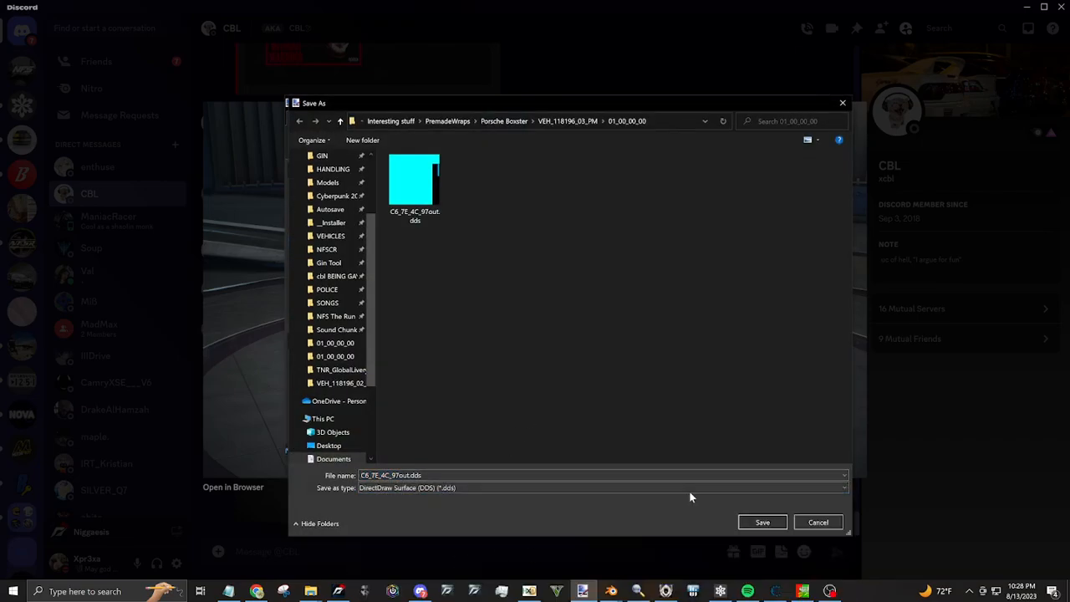
click(818, 521)
Save C6_7E_4C_97out.dds with BC1 (Linear, DXT1) compression and mip maps, and close paint.net
click(296, 119)
click(319, 198)
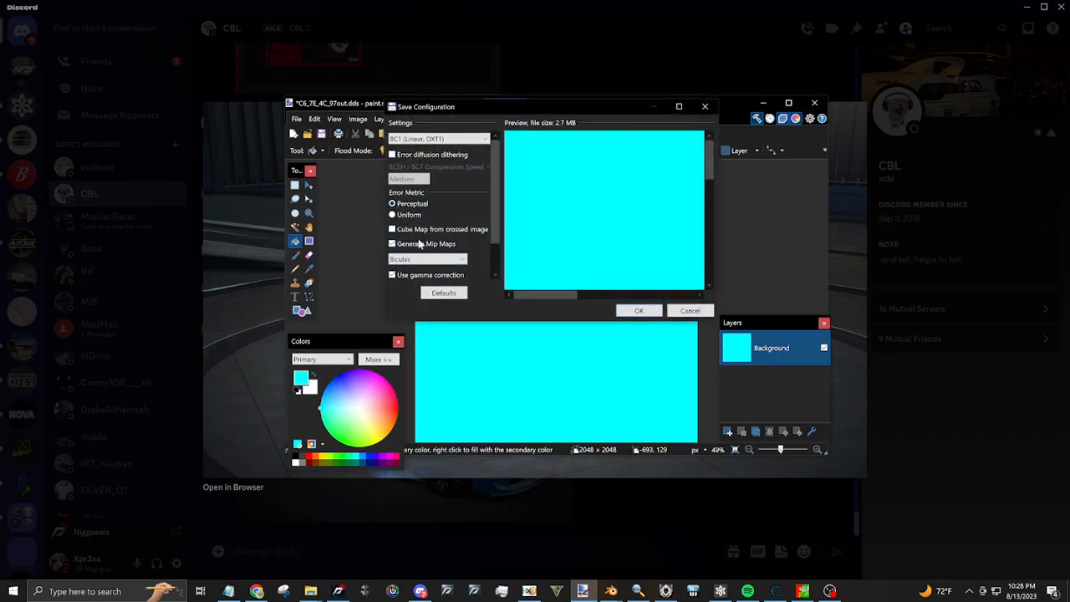
click(639, 311)
click(814, 102)
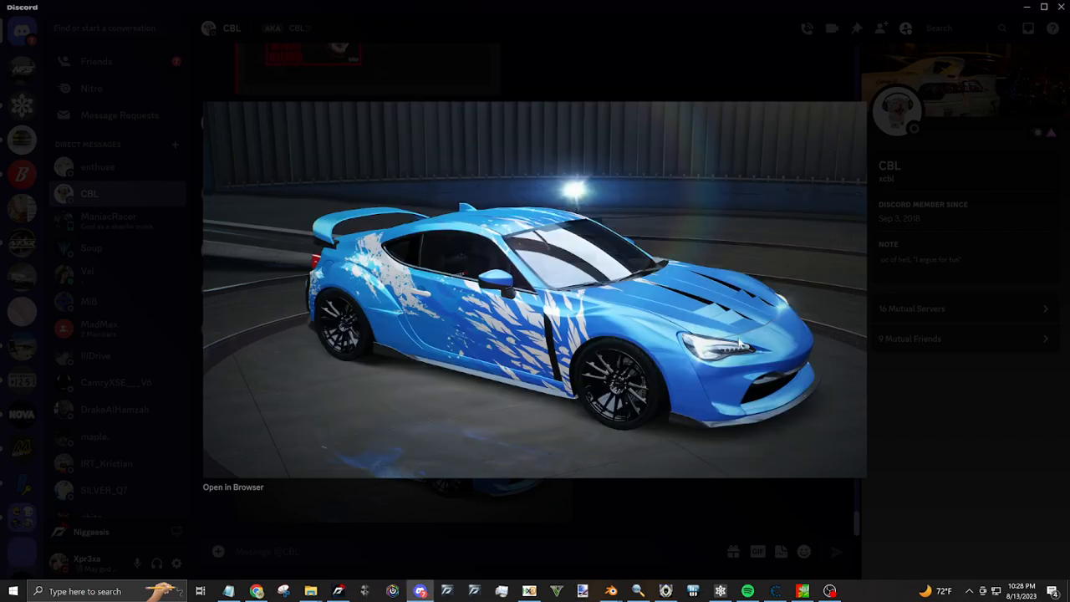
Open C6_7E_4C_97_texture.dat and C6_7E_4C_97out.dds from the 01_00_00_00 folder in HxD
key(super)
mouse_move(310, 591)
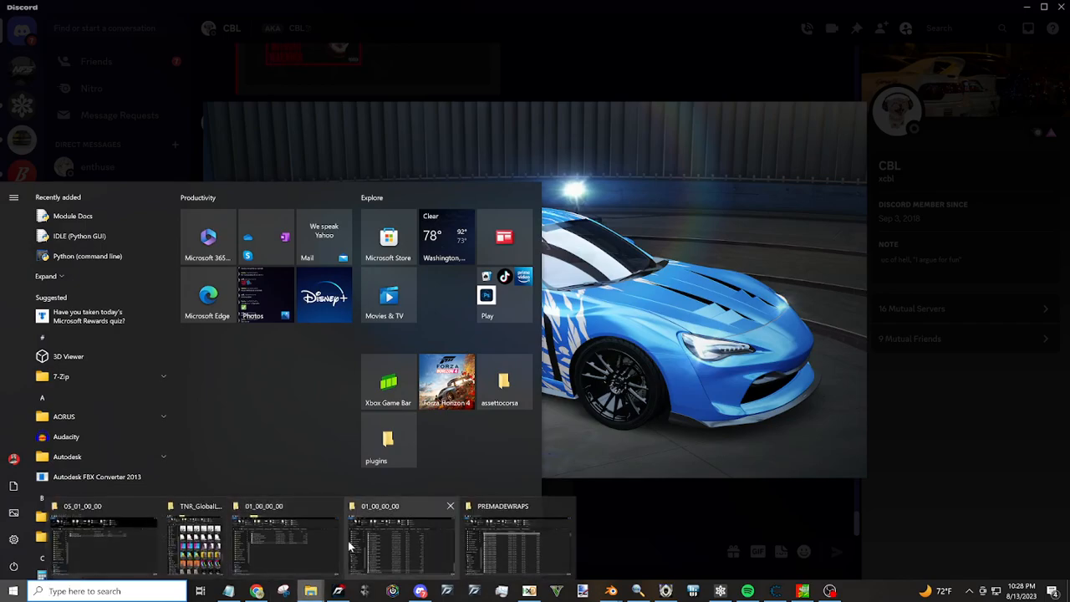
click(278, 533)
click(242, 347)
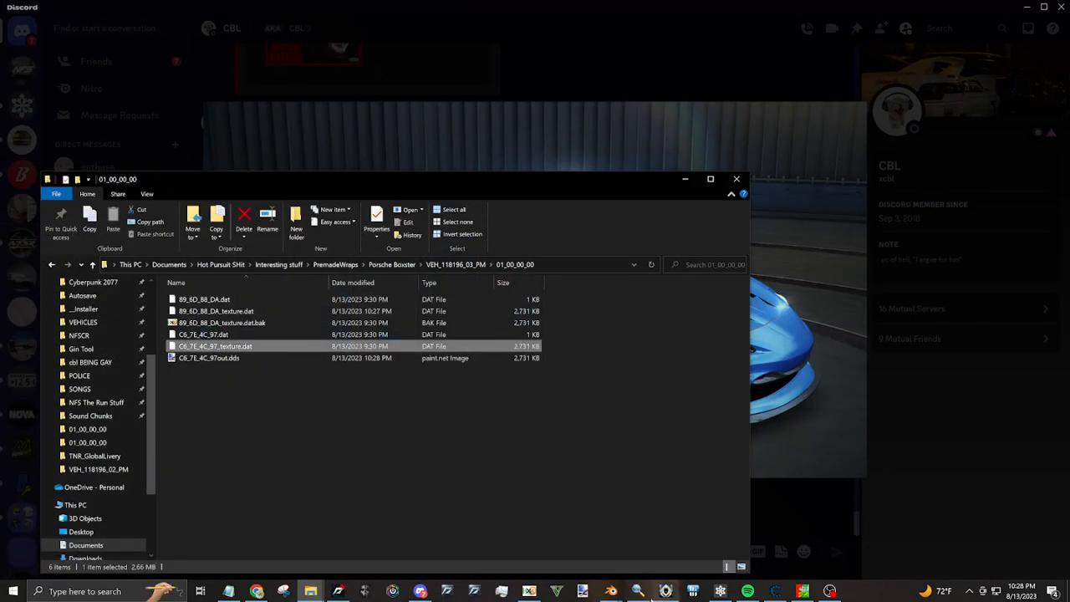
drag(247, 347, 633, 360)
drag(230, 359, 748, 251)
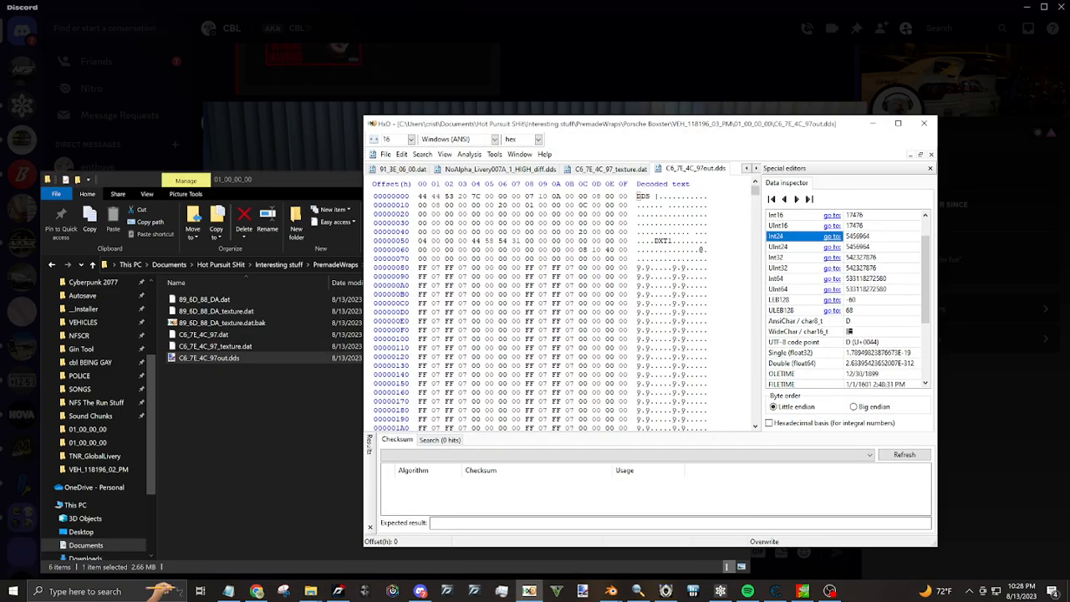
Delete the DDS header at offsets 0-7F from C6_7E_4C_97out.dds and select all the remaining data for copying
drag(420, 196, 627, 259)
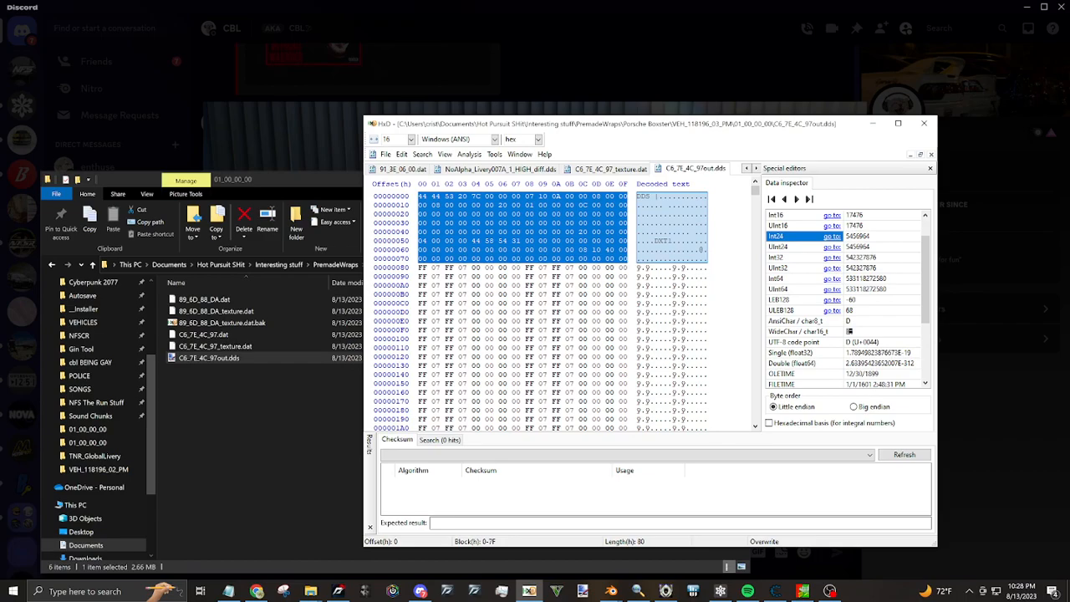
key(Delete)
right_click(475, 222)
click(502, 324)
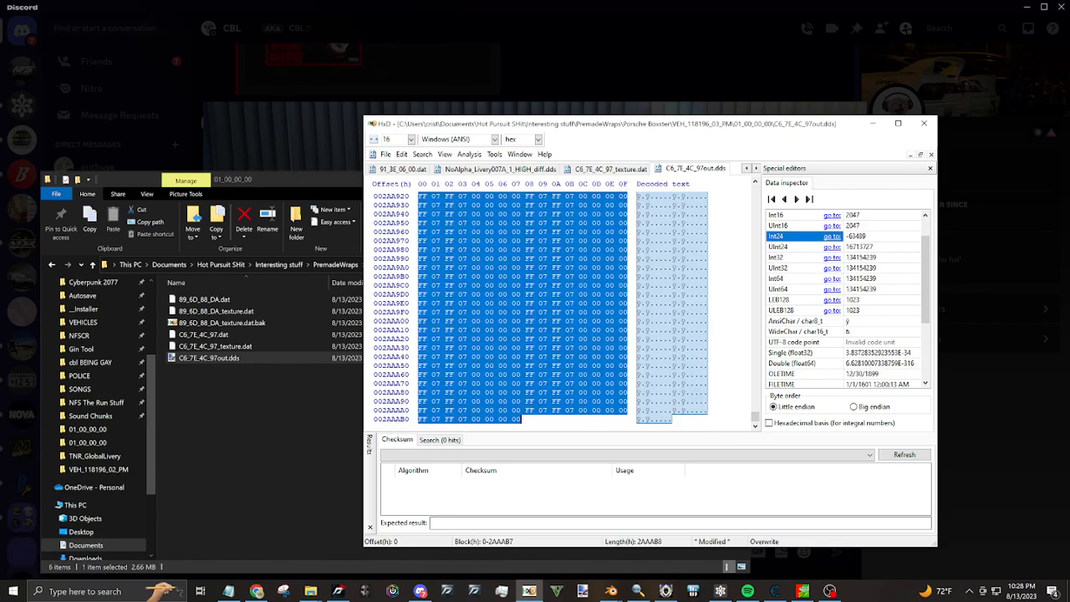
Replace all data in C6_7E_4C_97_texture.dat with the headerless C6_7E_4C_97out.dds data, then save and close the texture file
click(606, 168)
right_click(493, 259)
click(522, 368)
key(ctrl+v)
right_click(611, 170)
click(625, 173)
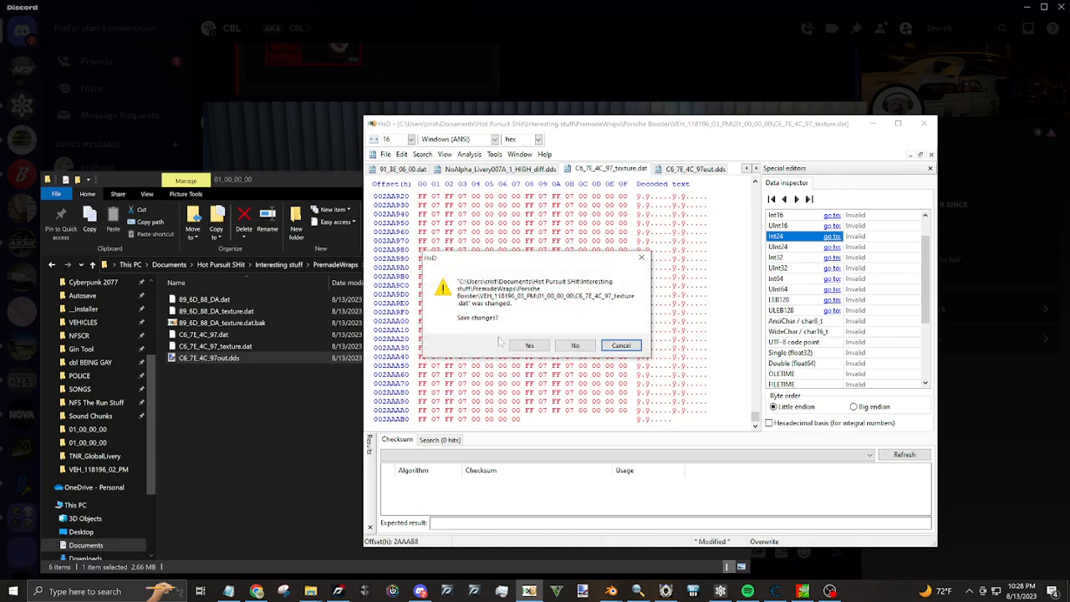
click(534, 341)
Repack the premade wrap archive in Noesis from the IDs.BIN file in the VEH_118196_03_PM folder
click(665, 590)
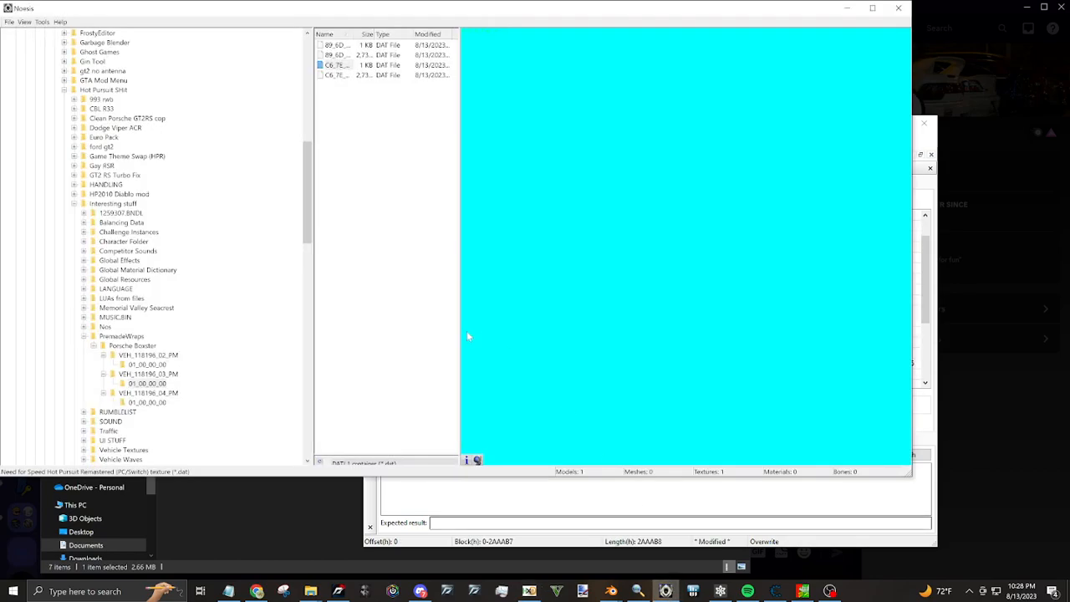
click(42, 22)
click(171, 151)
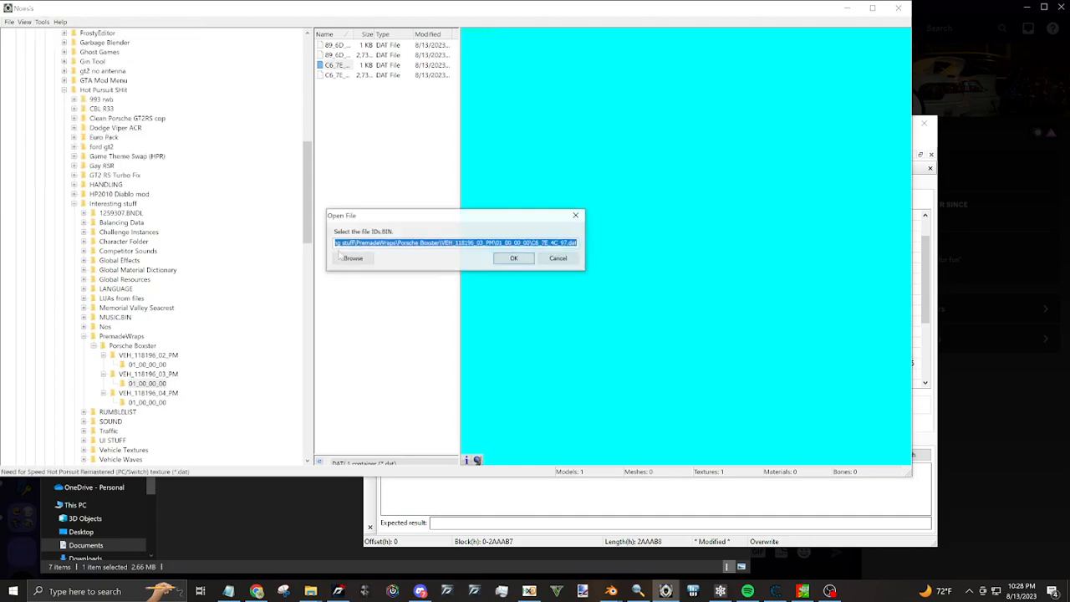
click(357, 262)
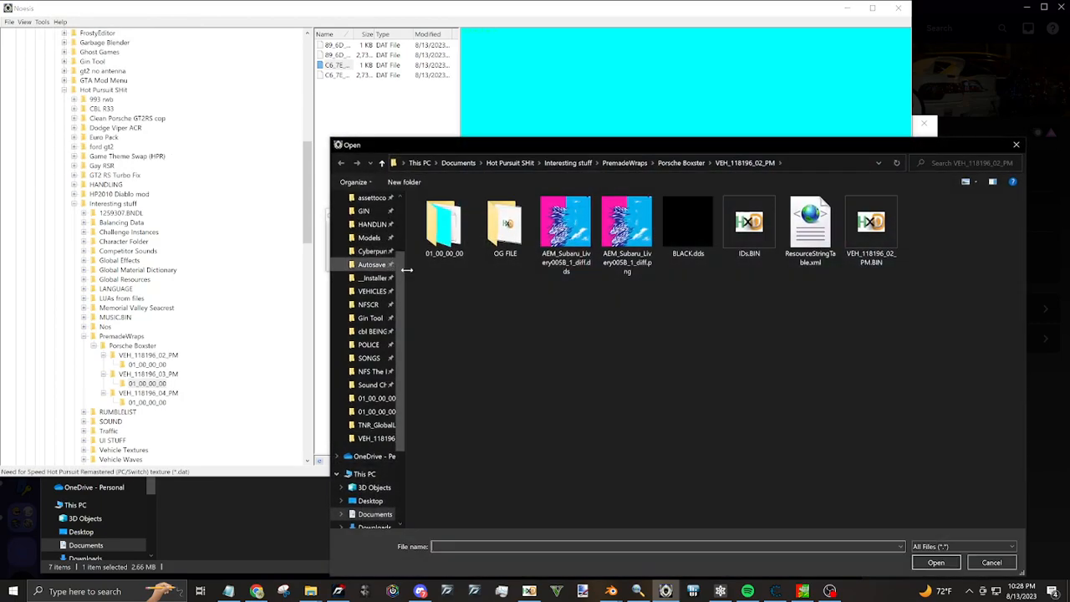
click(681, 162)
double_click(458, 226)
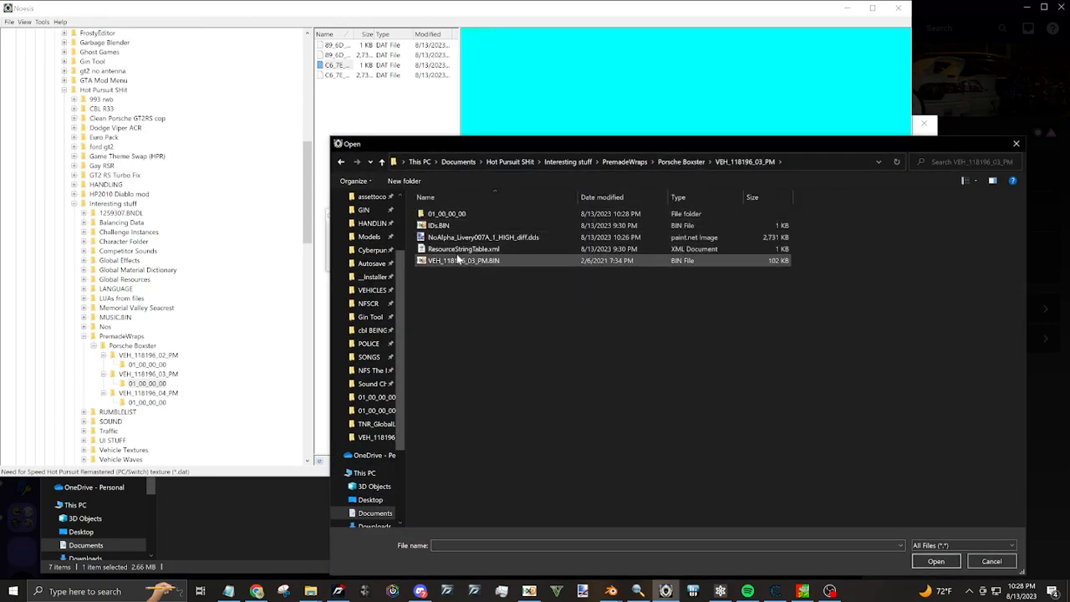
click(439, 226)
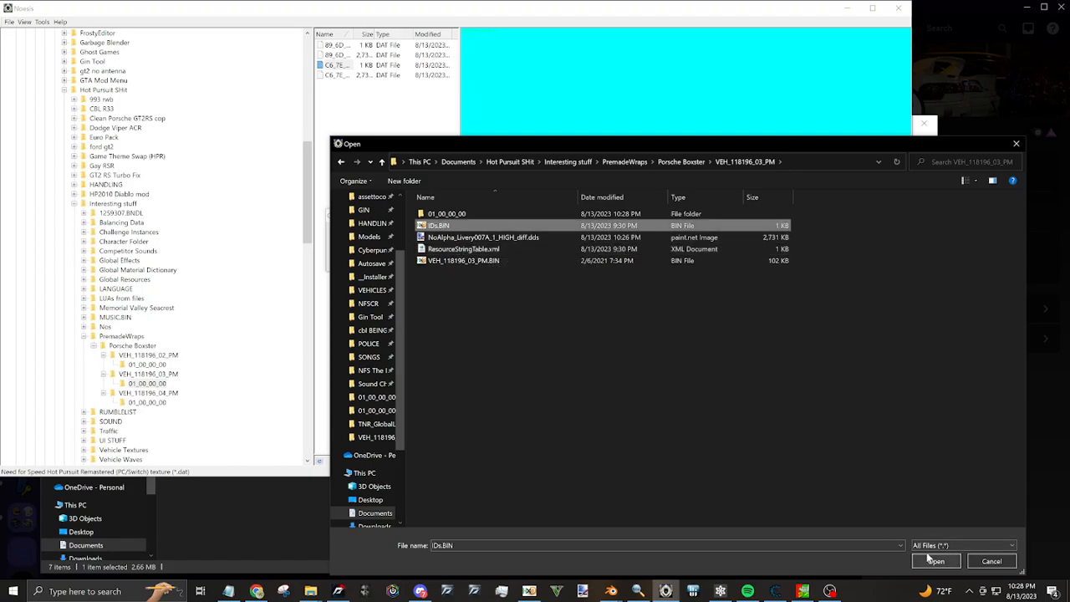
click(936, 560)
click(513, 259)
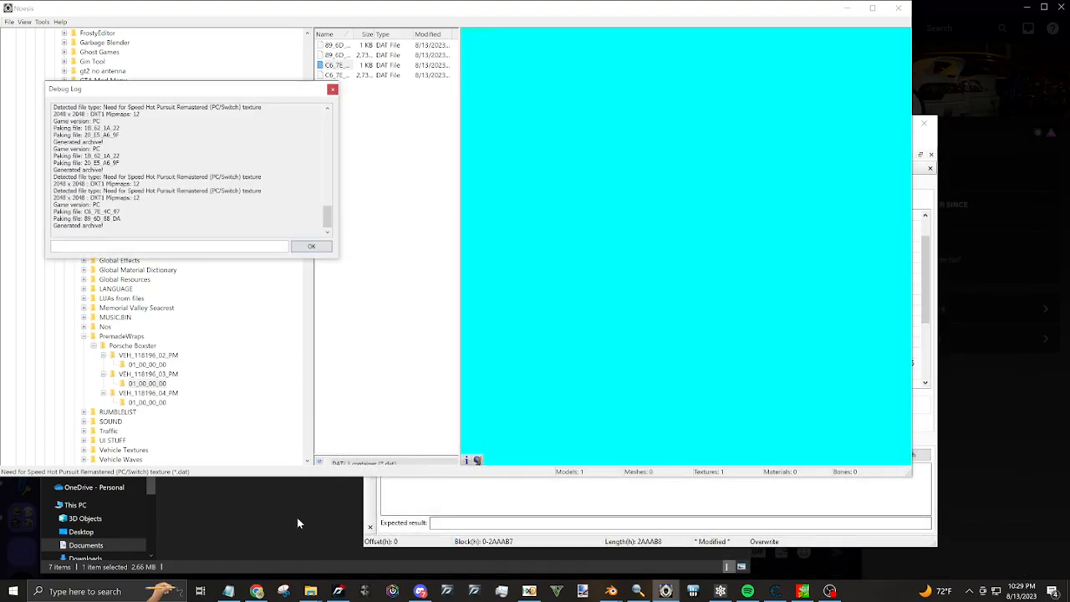
Copy the file name of VEH_118196_03_PM.BIN in the VEH_118196_03_PM folder in File Explorer
click(310, 591)
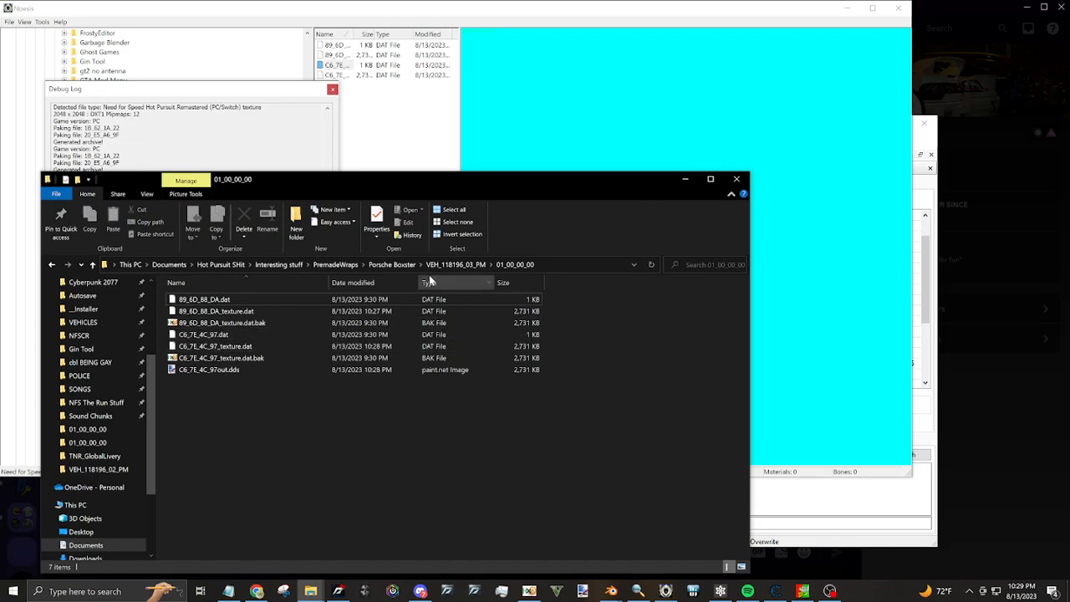
click(455, 264)
click(217, 357)
right_click(209, 358)
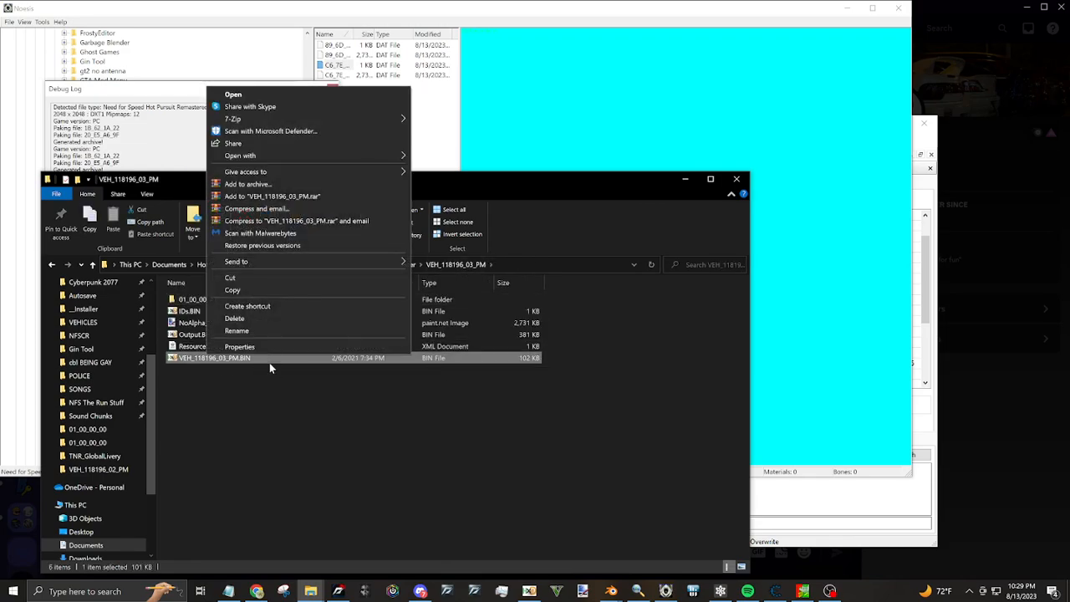
click(262, 333)
key(ctrl+c)
key(Return)
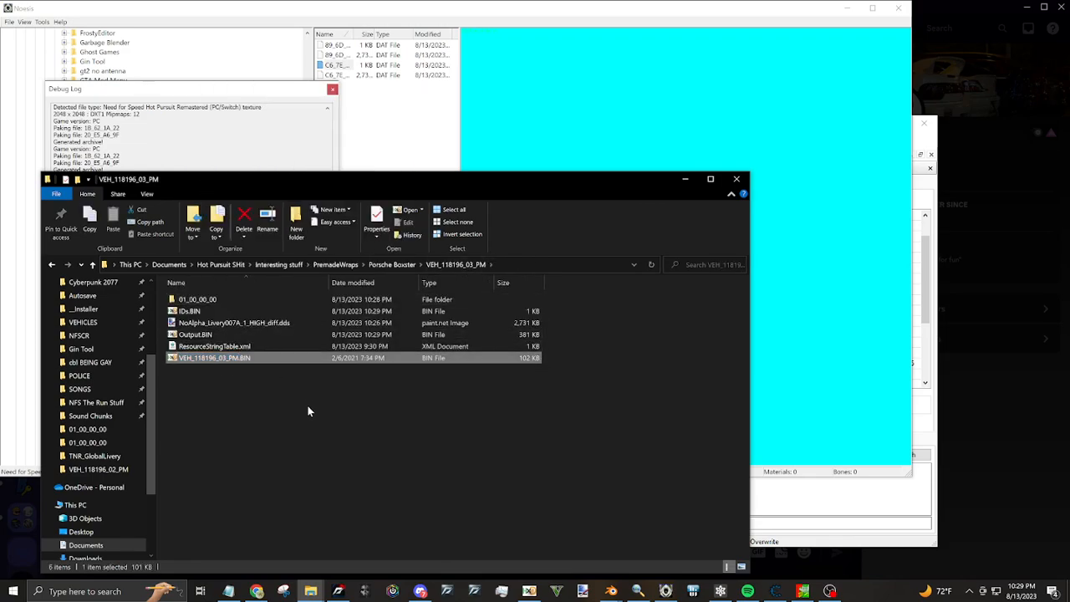
Create a folder named "og file" and move the original VEH_118196_03_PM.BIN into it
right_click(320, 413)
mouse_move(401, 540)
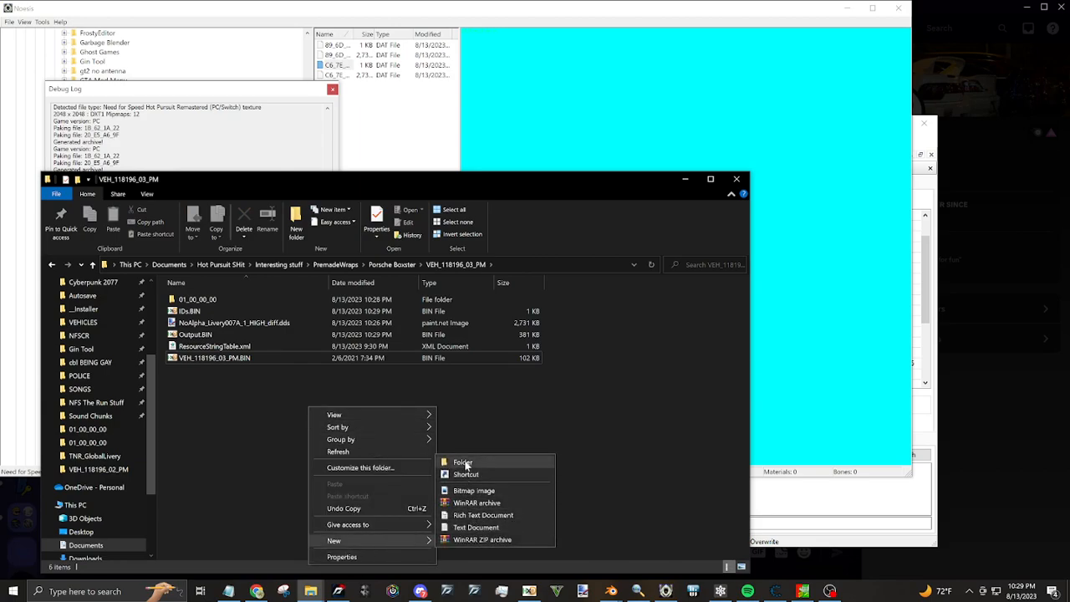
click(461, 464)
text(og file)
key(Return)
drag(224, 370, 227, 310)
Rename Output.BIN to VEH_118196_03_PM.BIN using the copied file name
right_click(205, 348)
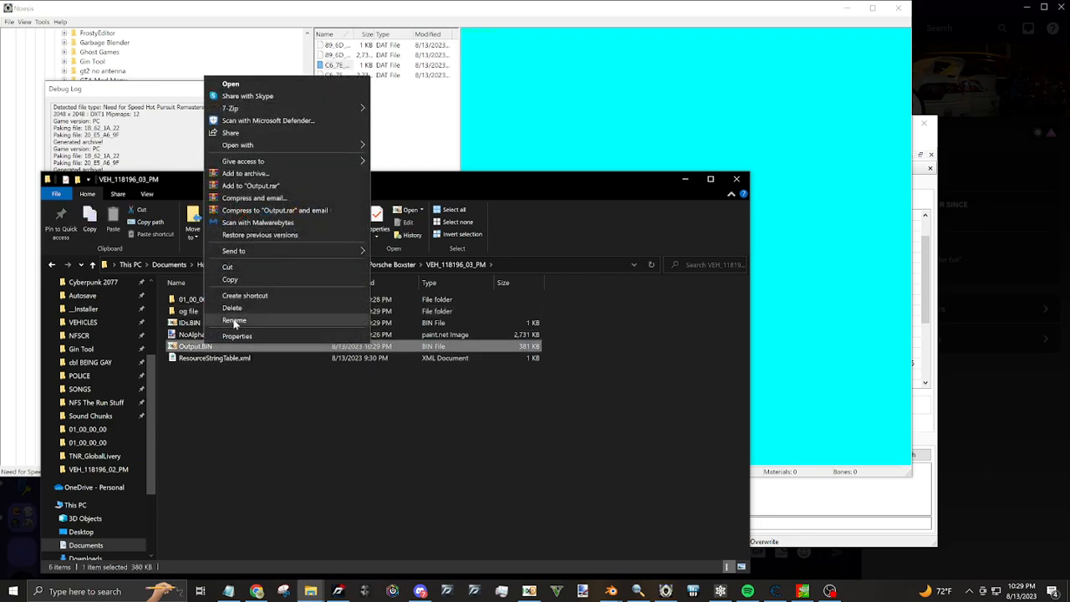
click(234, 321)
key(ctrl+v)
key(Return)
Copy the new VEH_118196_03_PM.BIN into the game's PREMADEWRAPS folder, replacing the existing file, and check the folder's location in the game directory
right_click(281, 357)
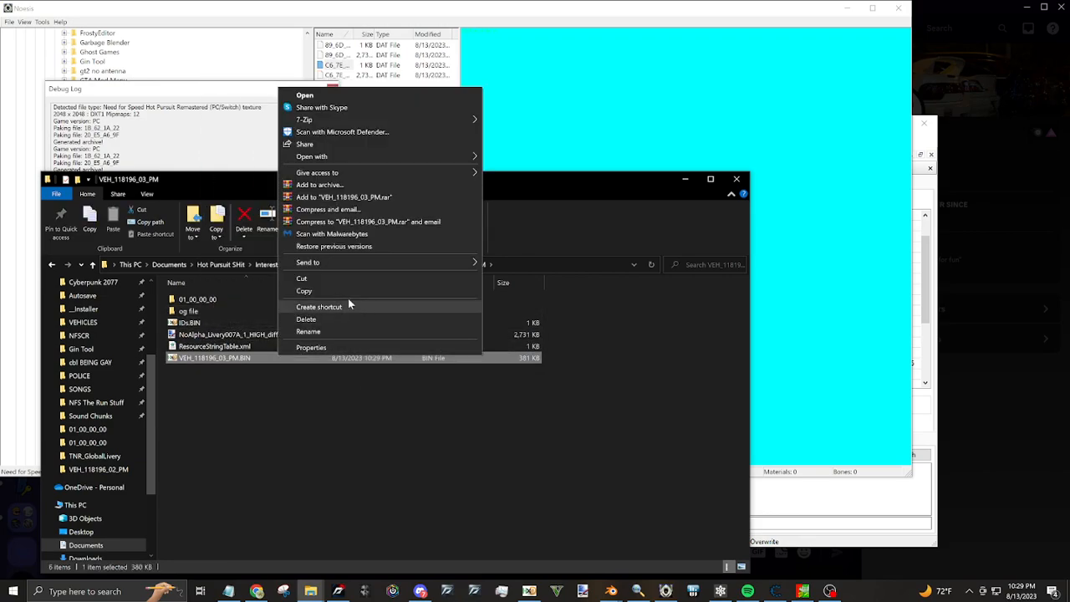
click(313, 291)
mouse_move(310, 590)
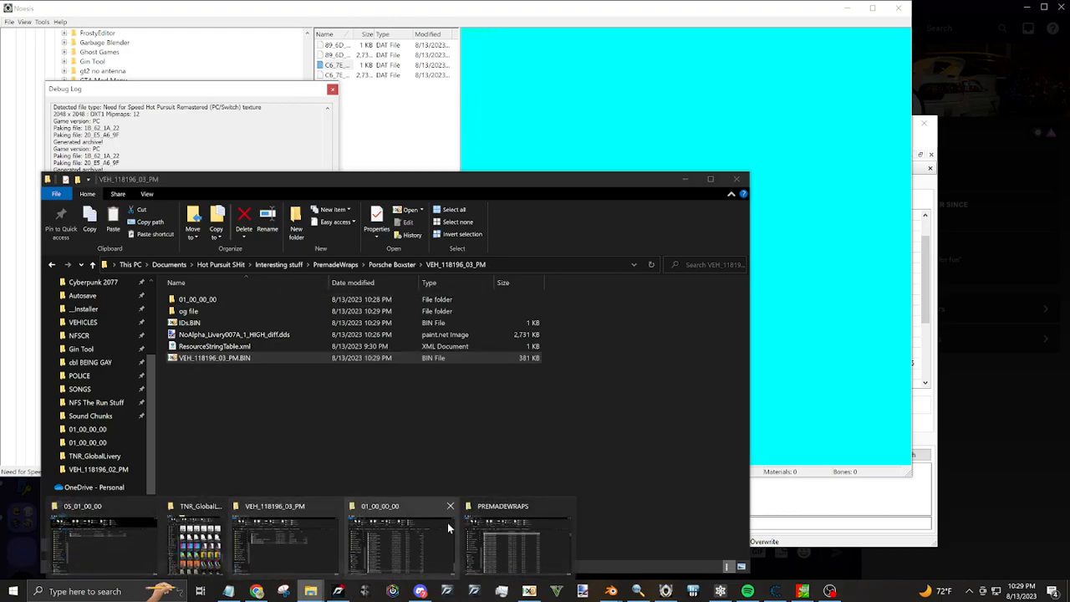
click(503, 528)
right_click(697, 323)
click(752, 401)
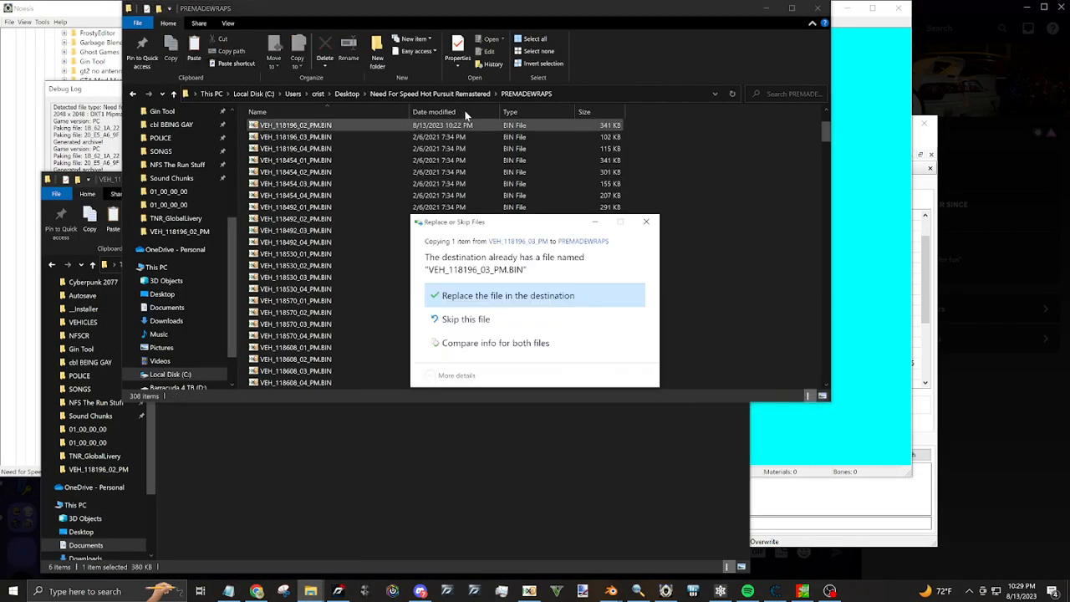
key(Return)
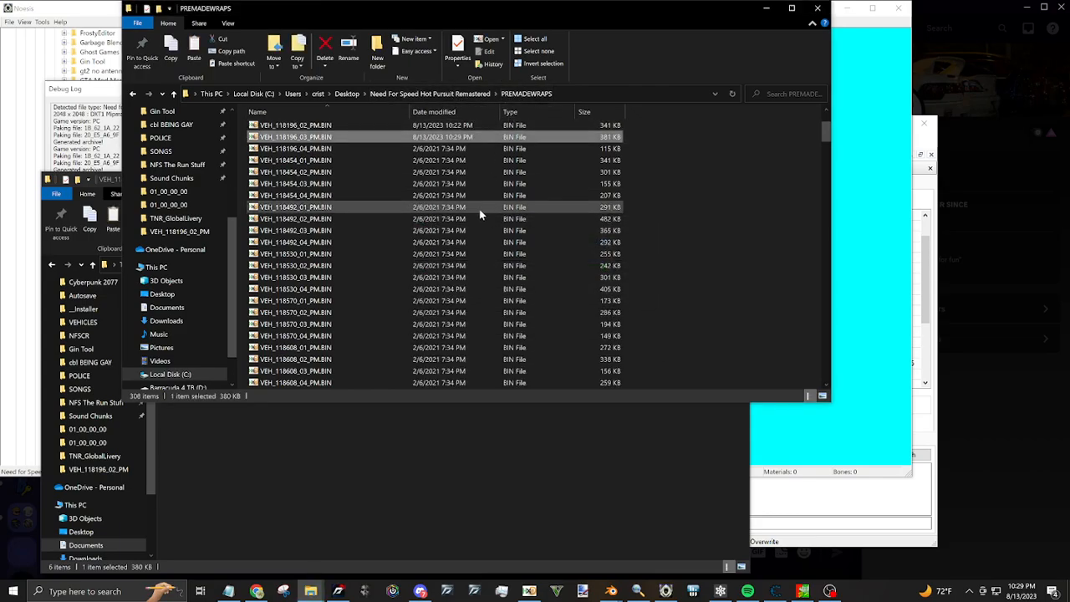
click(451, 93)
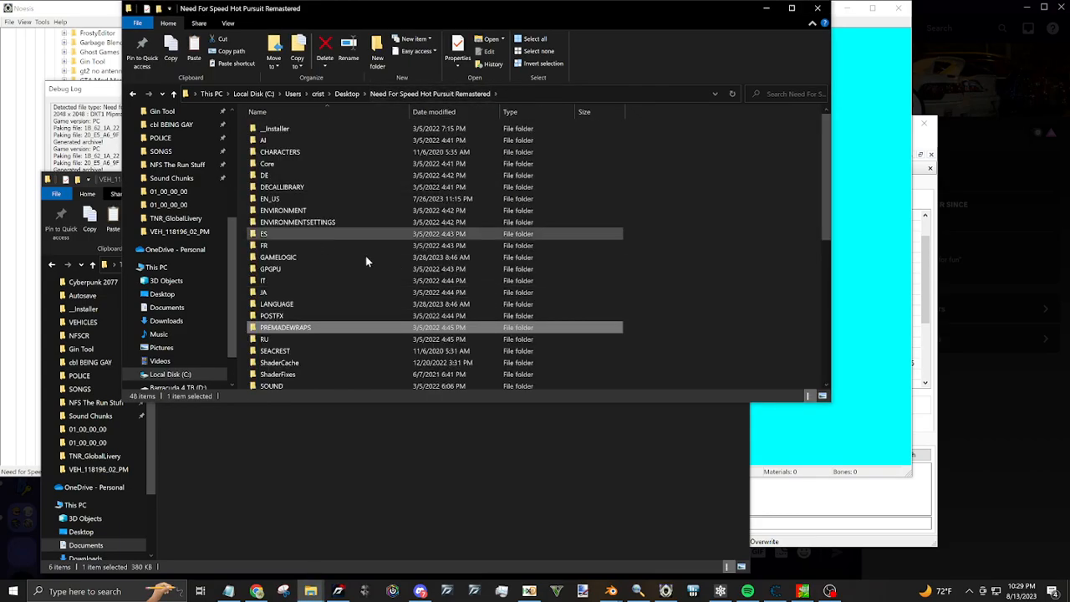
double_click(315, 330)
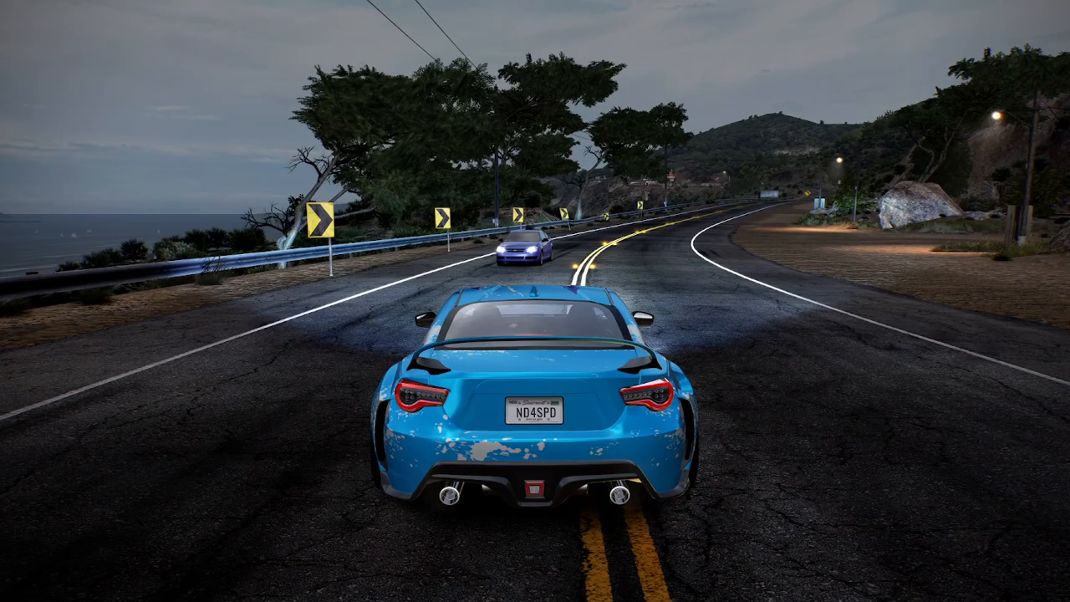
Quit the current drive in Need for Speed Hot Pursuit Remastered and choose Racer Freedrive at Grand Ocean Coast
key(Escape)
key(Up)
key(Return)
key(Return)
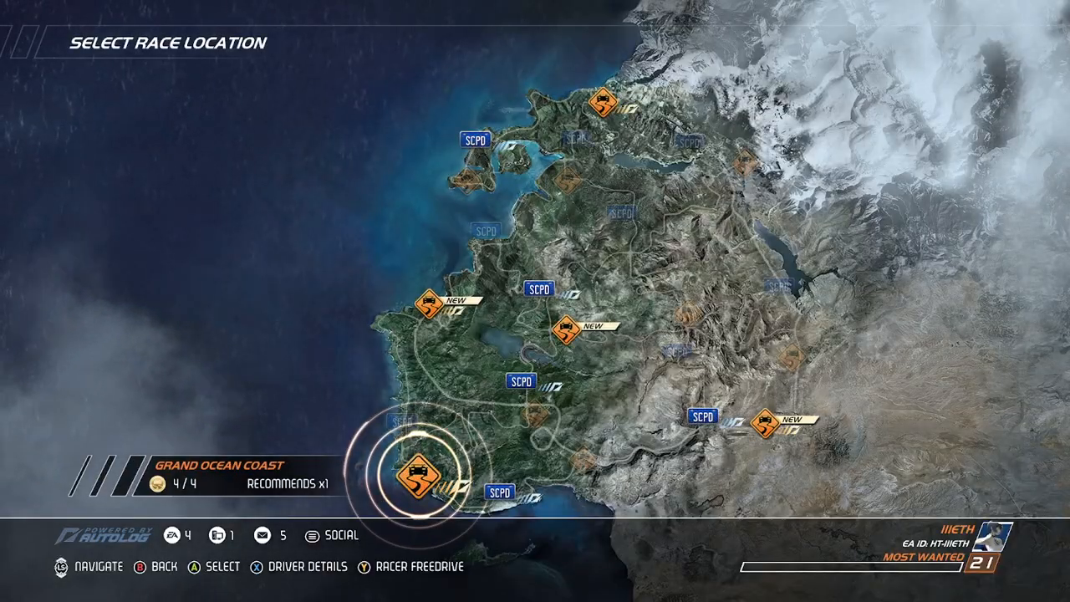
key(Escape)
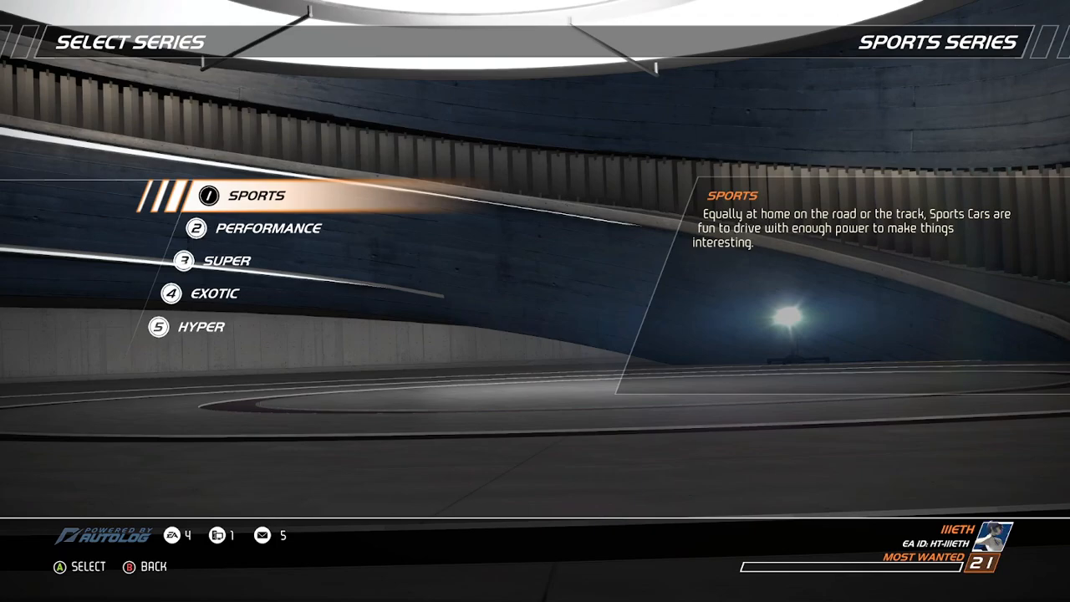
Choose the Porsche Boxster Spyder from the Sports series
key(Return)
key(Left)
key(Left)
key(Left)
key(Left)
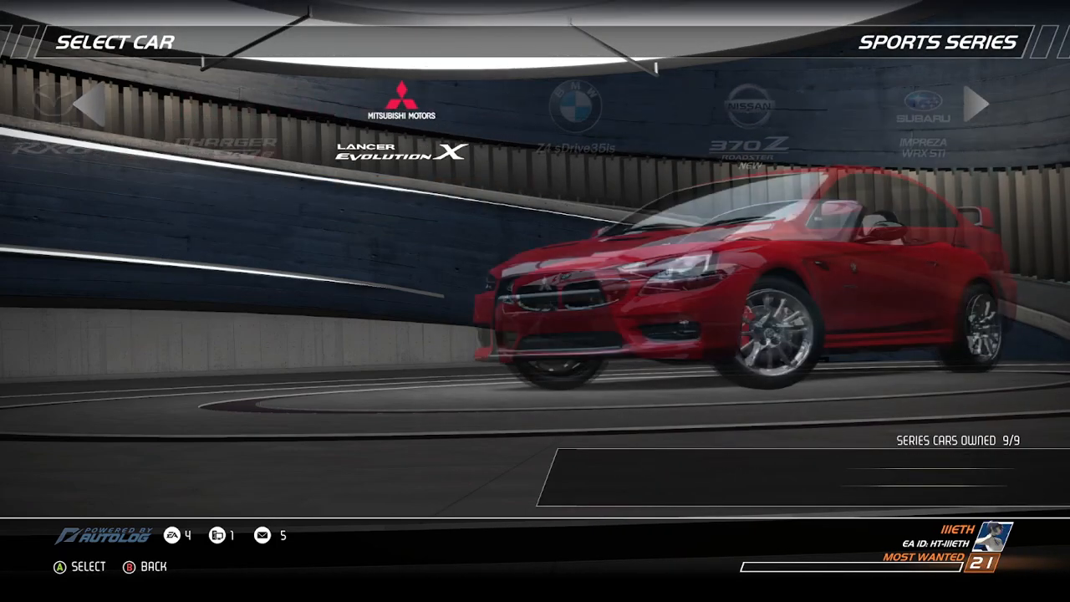
key(Left)
key(Return)
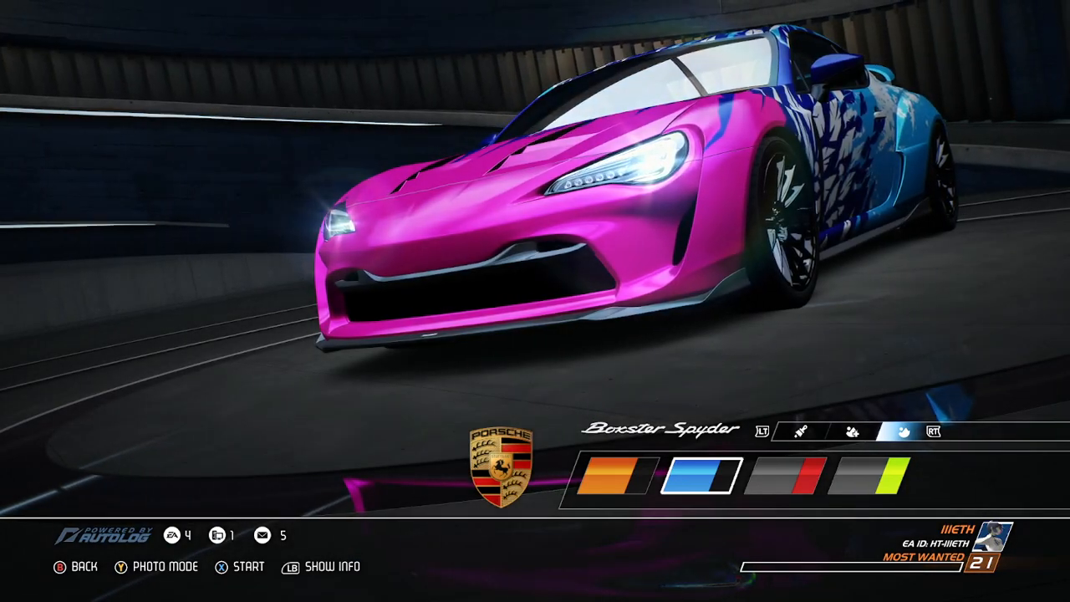
Select the Boxster Spyder's gray and red two-tone wrap and examine its livery in photo mode
key(Right)
key(Return)
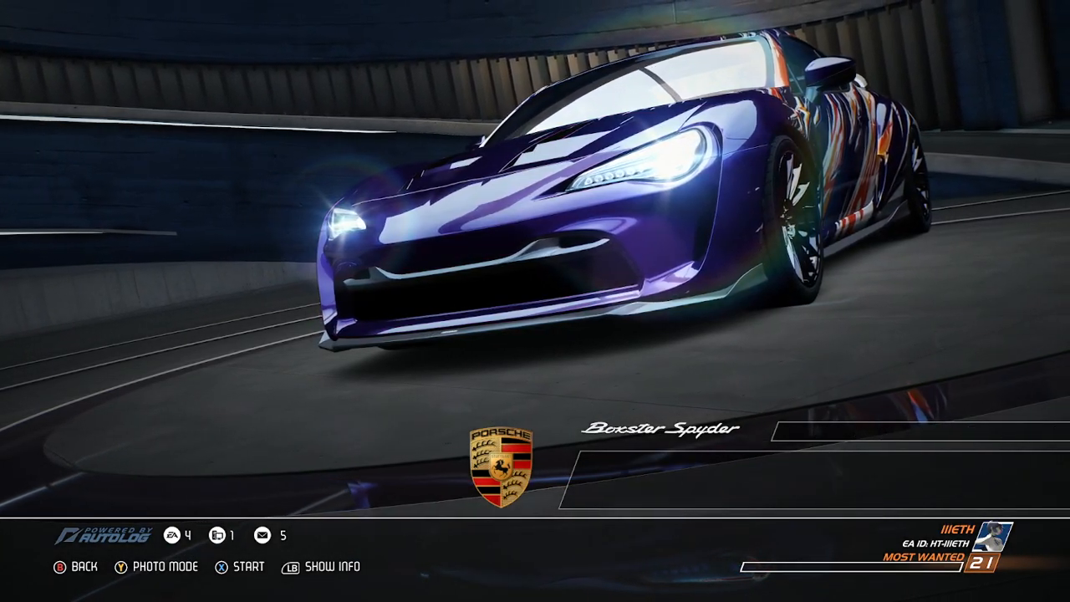
key(y)
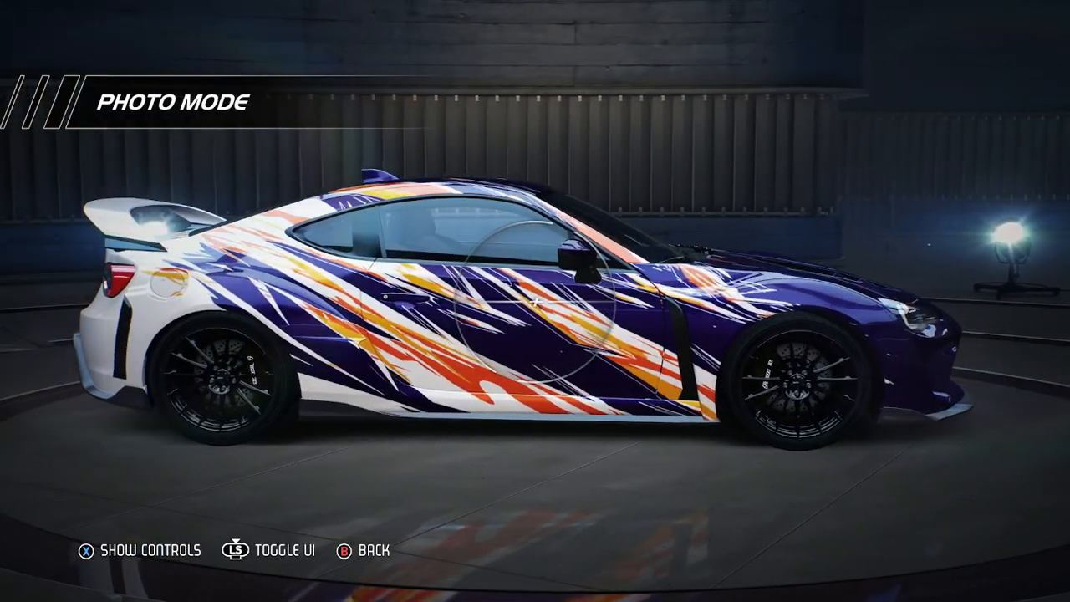
key(Escape)
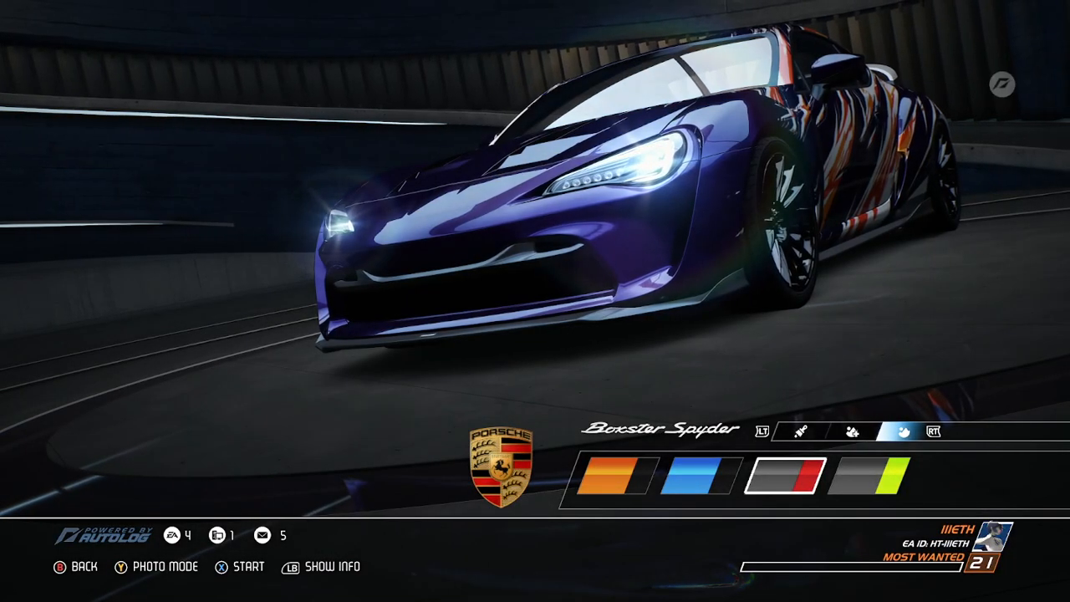
Start the Grand Ocean Coast freedrive and examine the livery on the car on the road
key(Return)
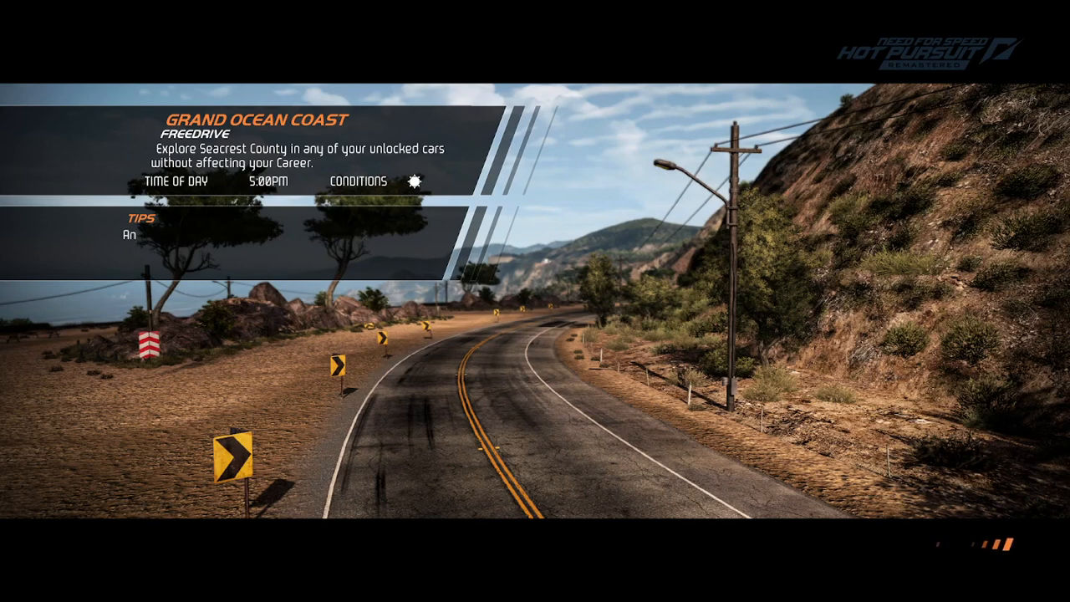
key(Return)
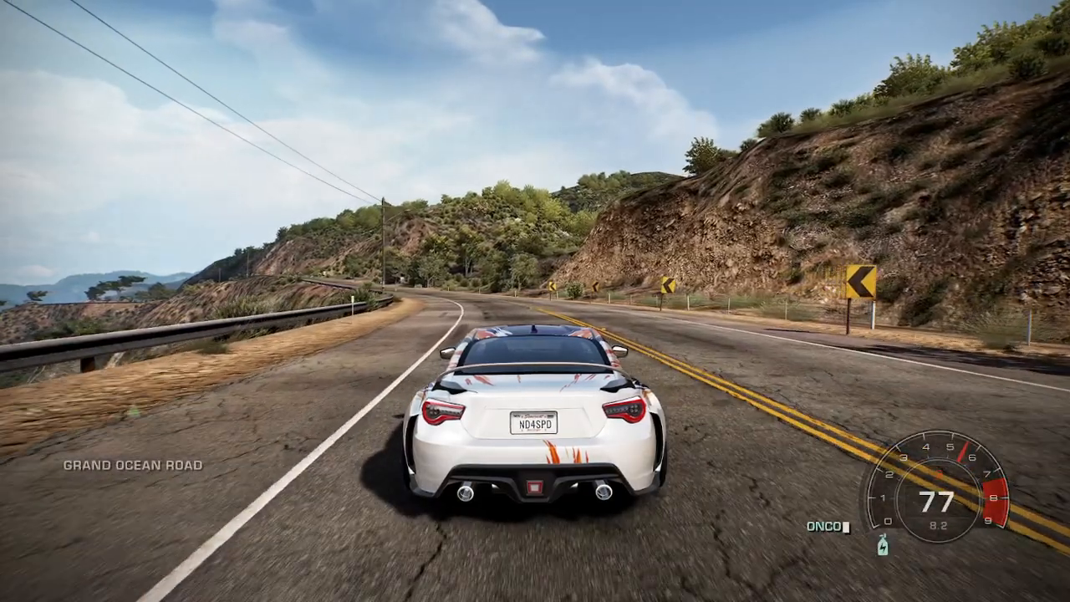
key(s)
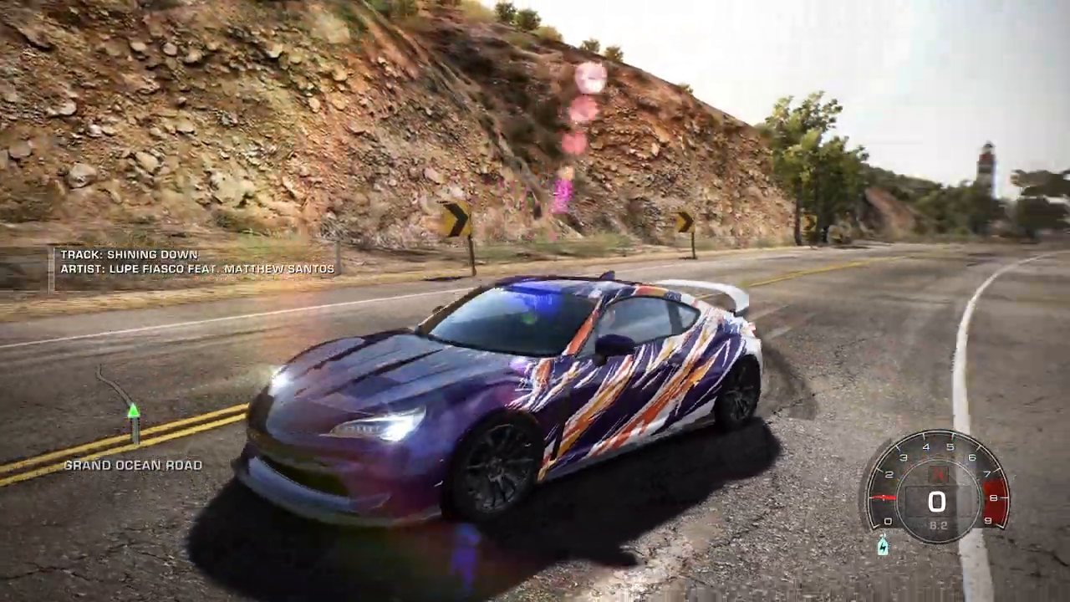
Bring up the game's PREMADEWRAPS folder, and switch to Blender to view the Boxster Spyder's UV layout over the wrap texture
key(super)
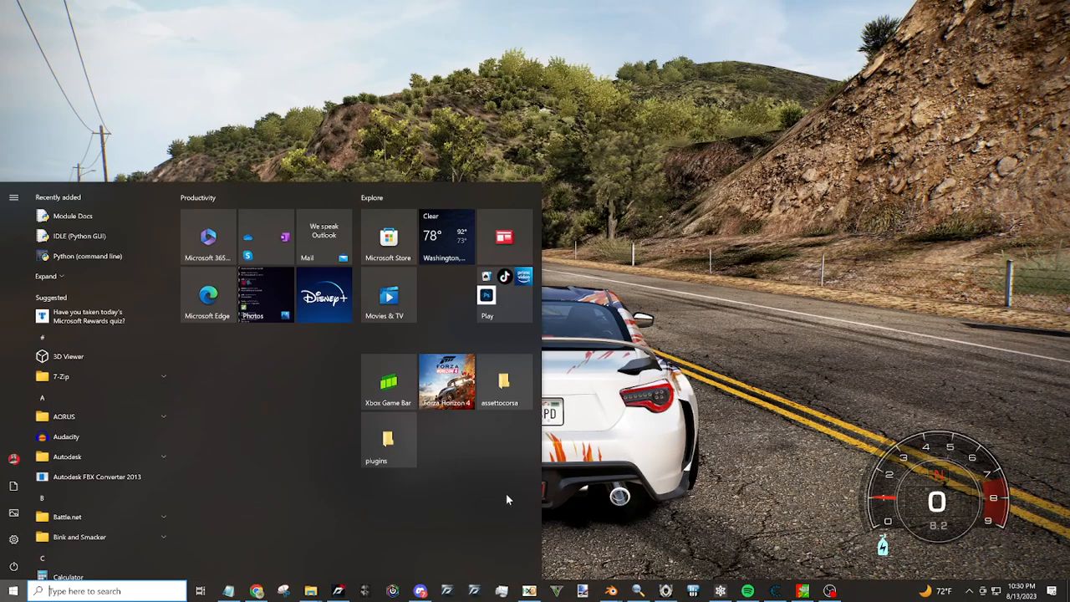
click(312, 591)
click(515, 547)
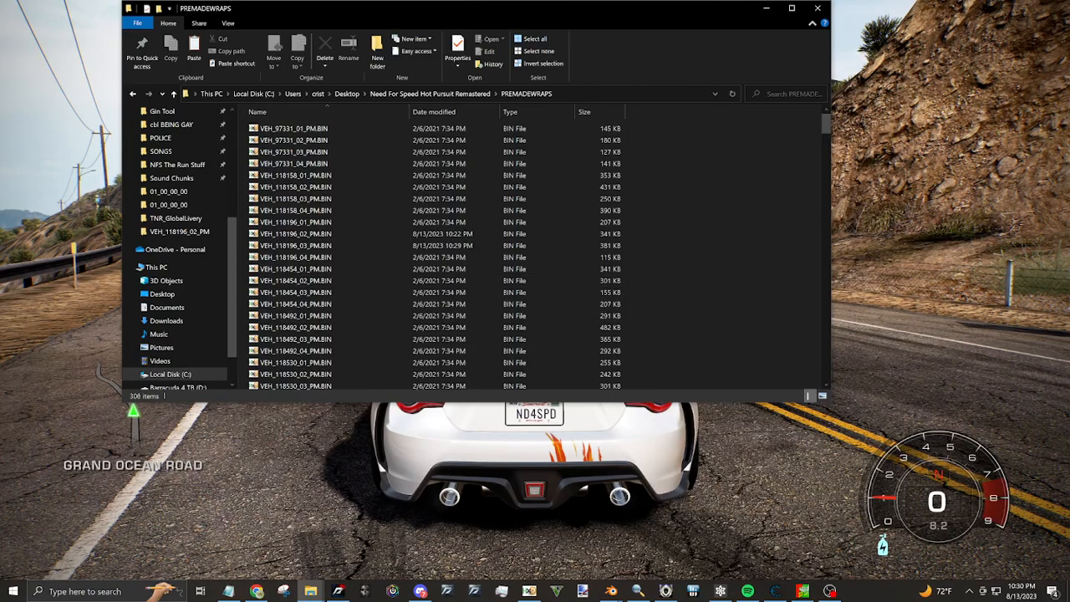
click(611, 590)
click(572, 533)
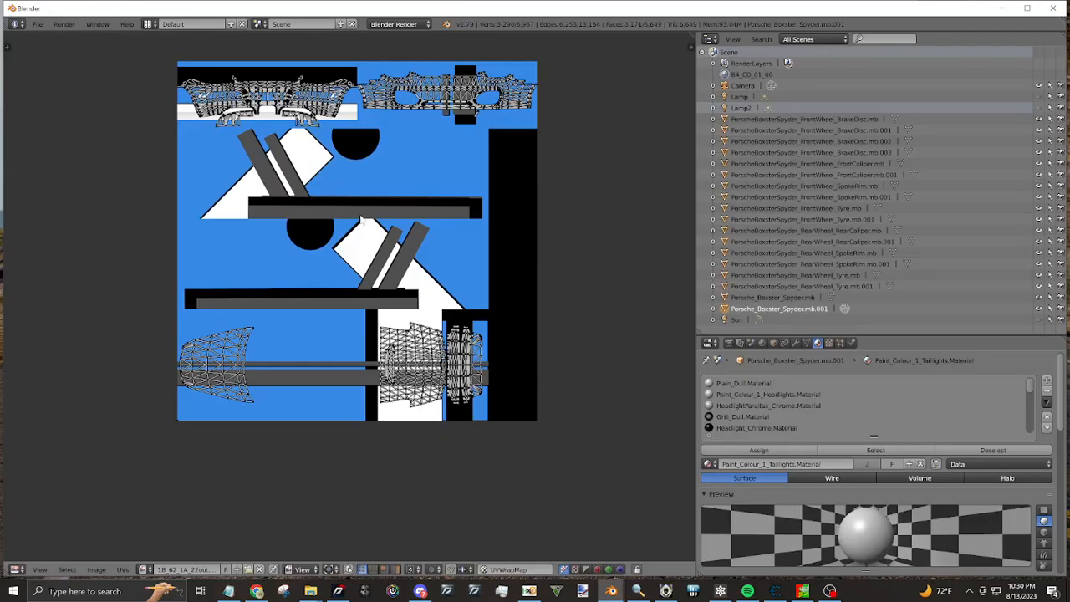